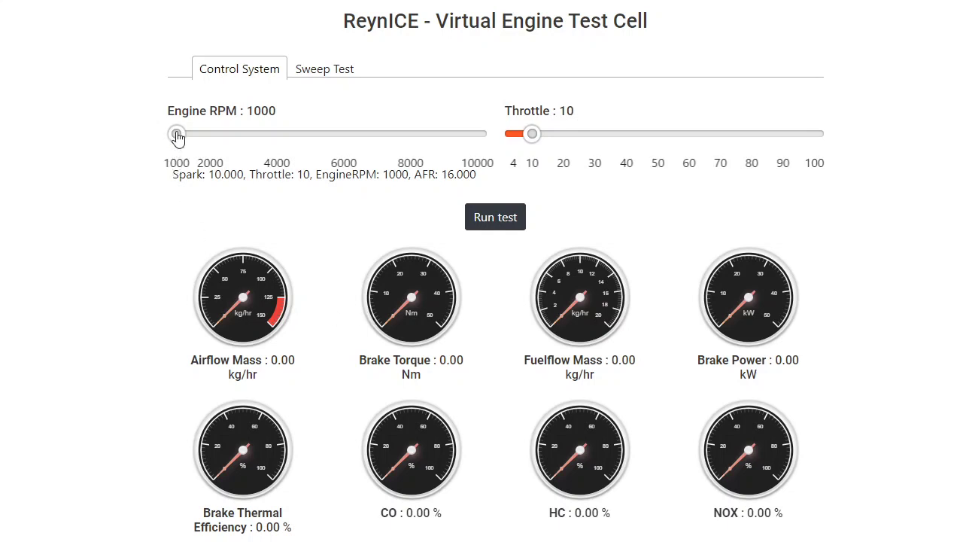
Set the engine speed to 2000 RPM and run the test at throttle 10 and again at throttle 100
mouse_move(188, 139)
left_click_drag(188, 139, 213, 143)
left_click(495, 217)
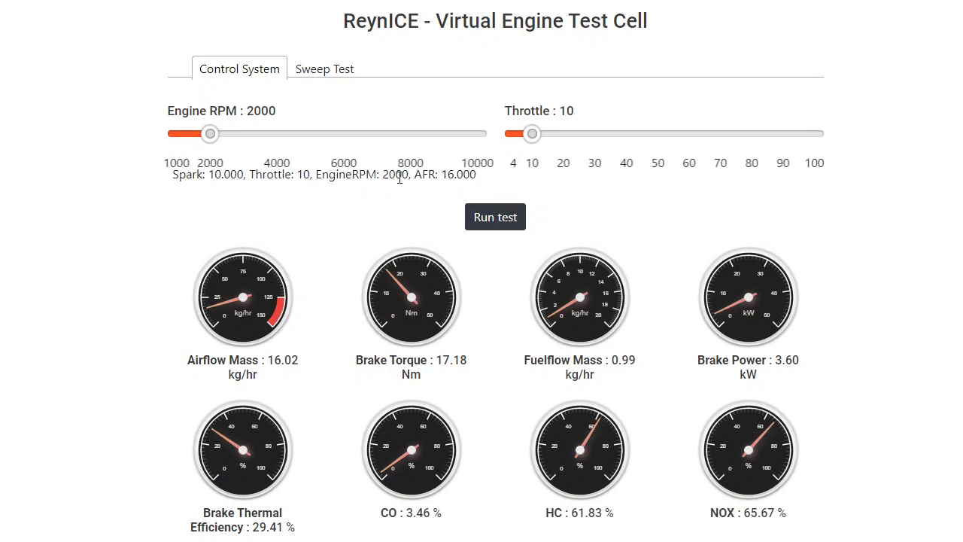
left_click_drag(534, 138, 819, 136)
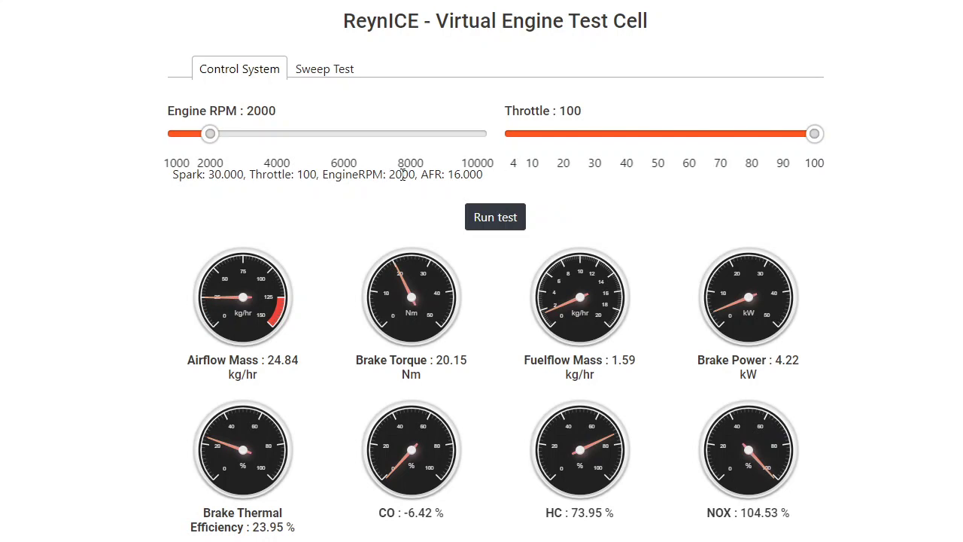
left_click_drag(389, 174, 422, 176)
left_click(418, 194)
Reduce the throttle to 4 and run the test at 2000 RPM, followed by a run at 3000 RPM
left_click_drag(814, 144, 507, 139)
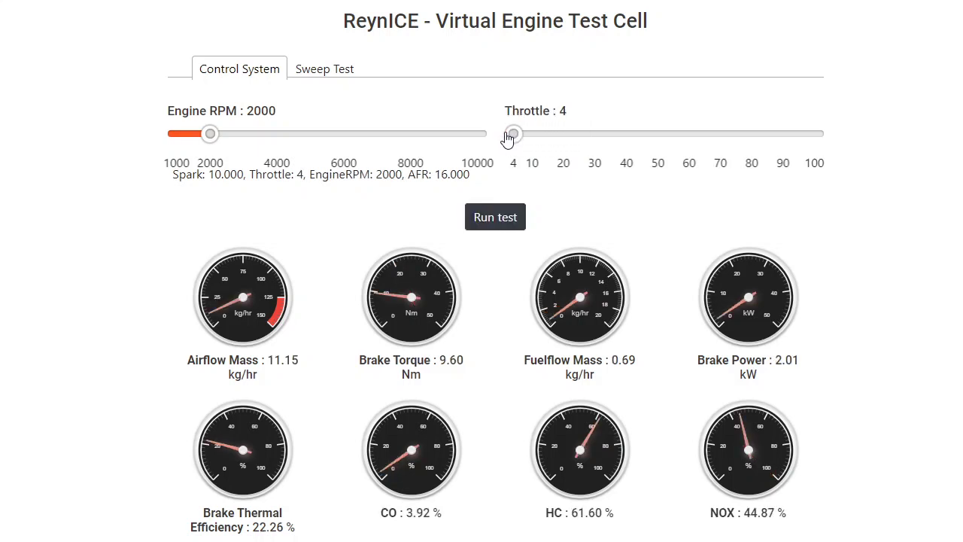
left_click_drag(211, 137, 243, 145)
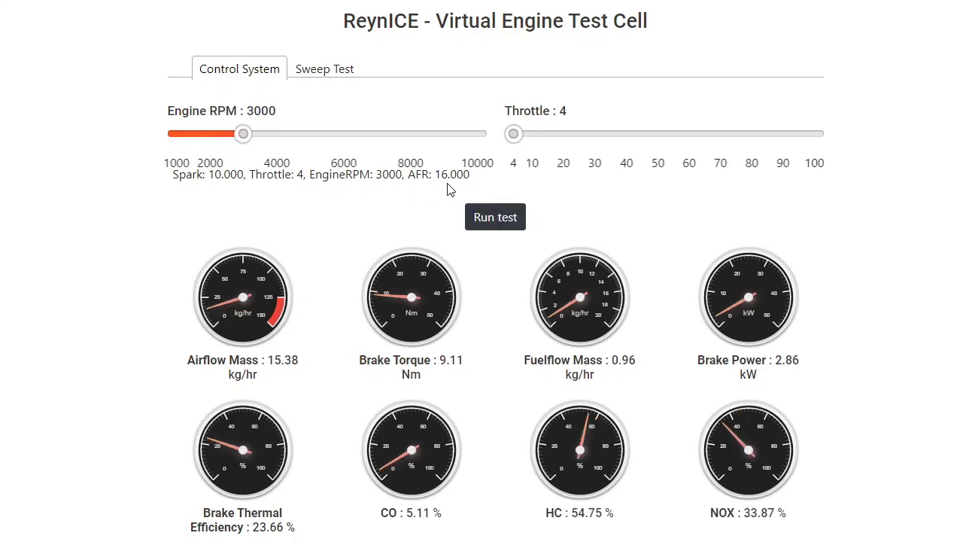
left_click_drag(516, 139, 466, 130)
Highlight and examine the brake torque and brake power readings under their gauges
left_click_drag(368, 360, 468, 376)
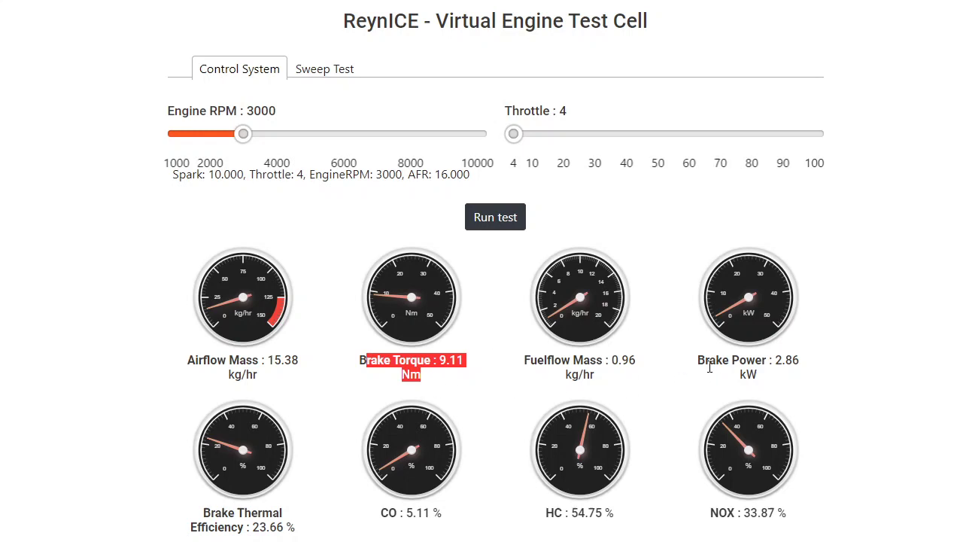
left_click_drag(698, 354, 803, 377)
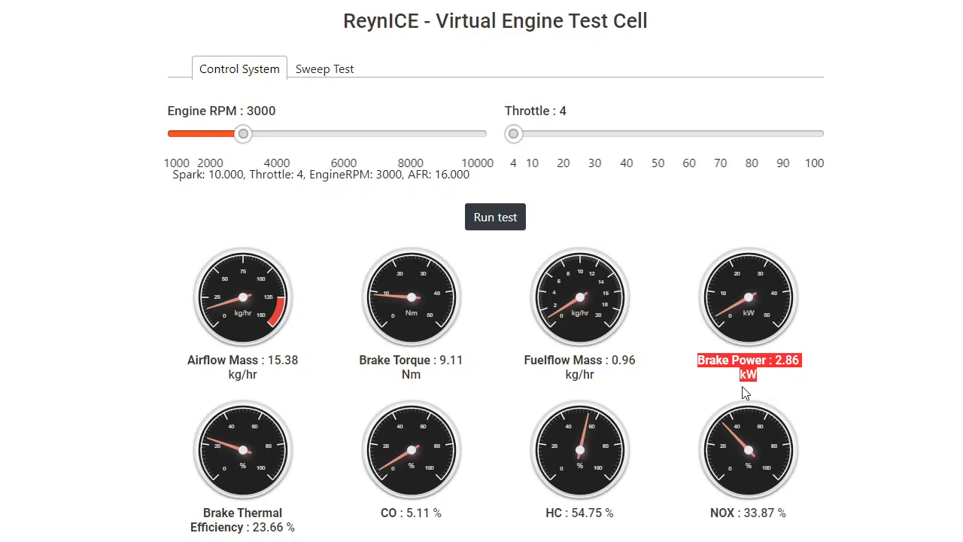
left_click(769, 388)
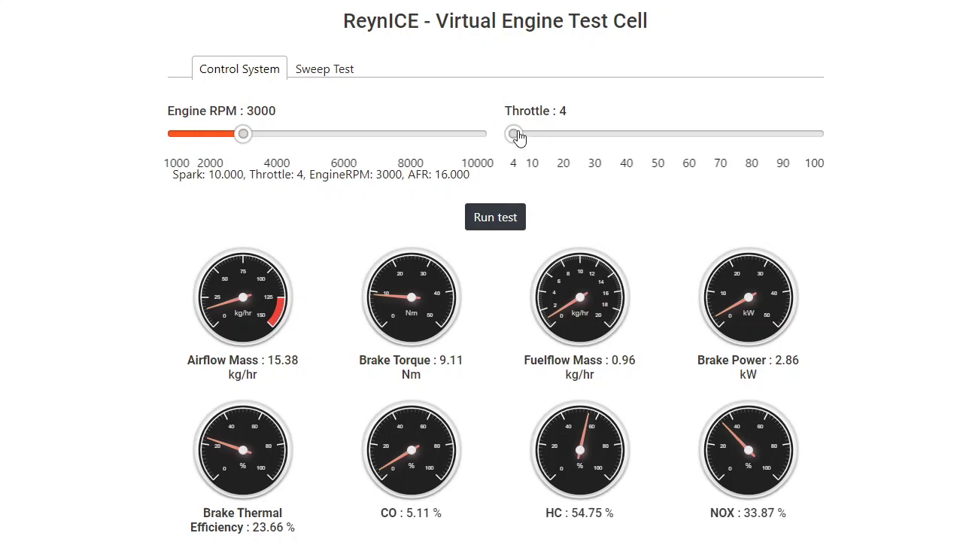
Set the throttle to 50 at 3000 RPM and run the engine test
left_click_drag(513, 134, 662, 152)
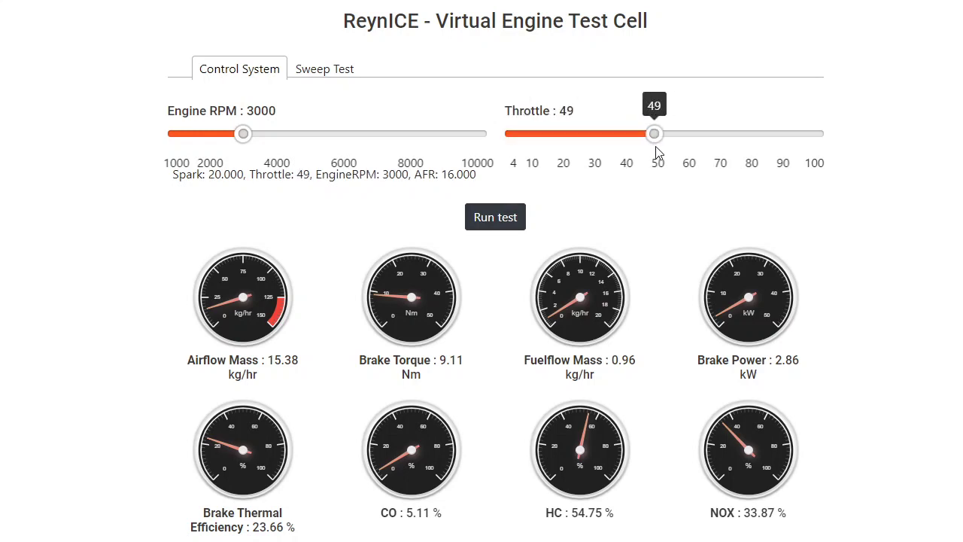
left_click_drag(657, 153, 658, 143)
left_click(495, 216)
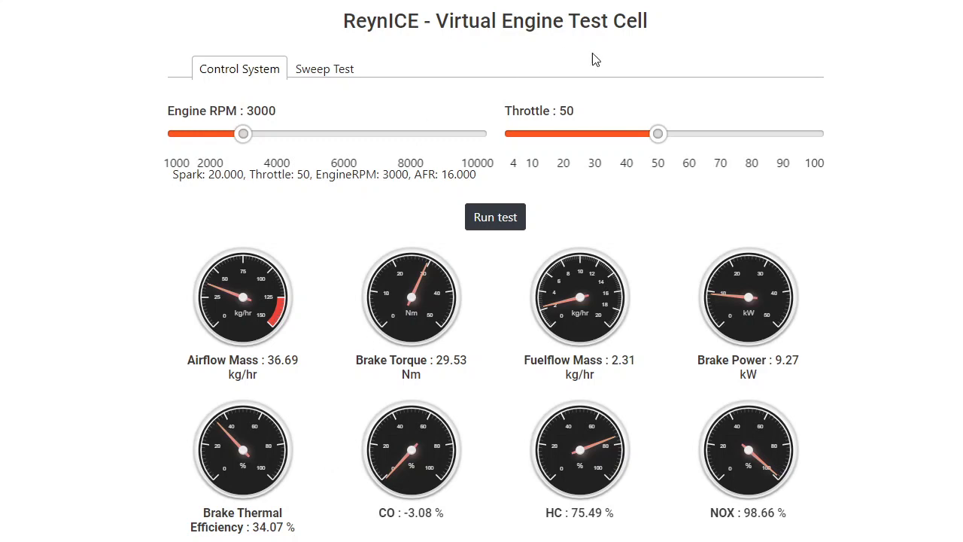
Run the 3000 RPM engine test again with the throttle at 40 and with it at 81
left_click_drag(653, 146, 625, 148)
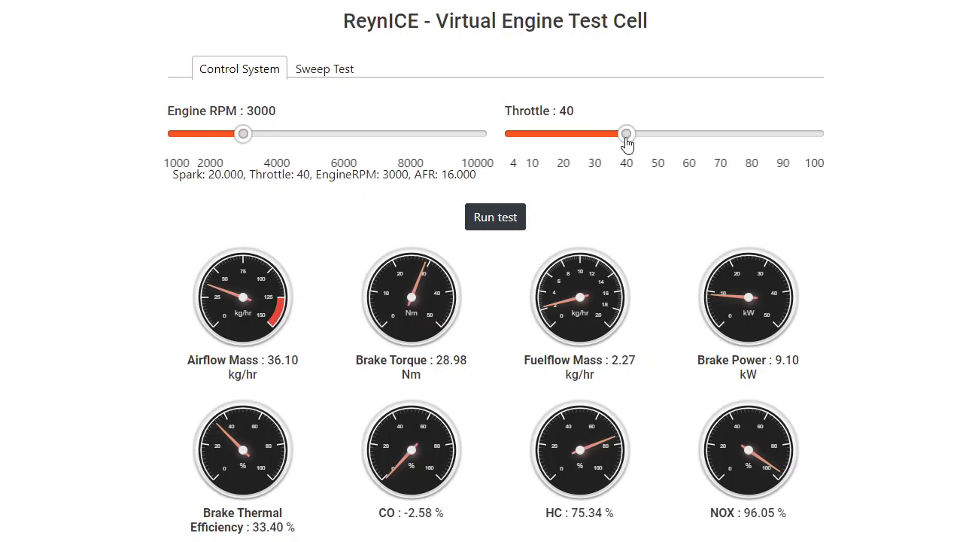
left_click_drag(625, 138, 756, 140)
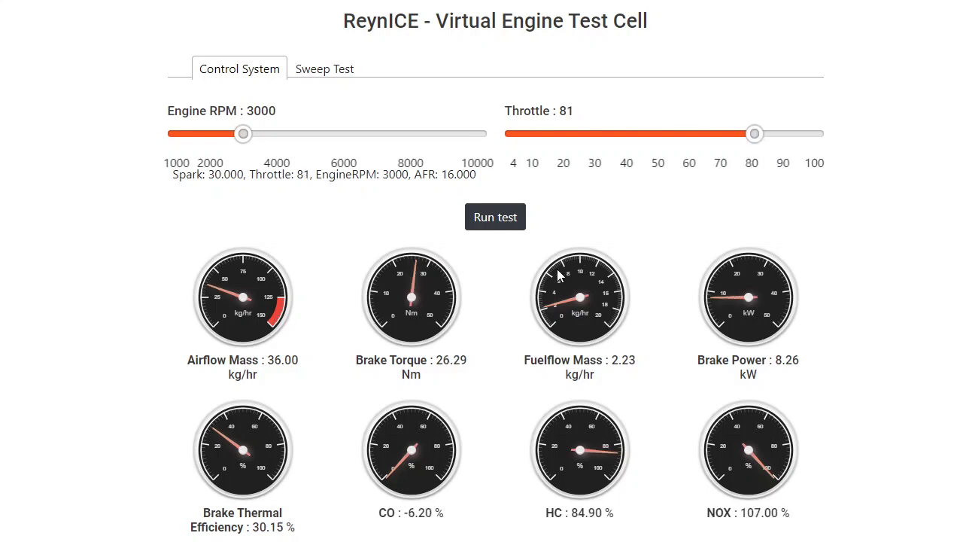
left_click(493, 223)
Switch to the sweep test and name the new test "Test 01"
left_click(331, 72)
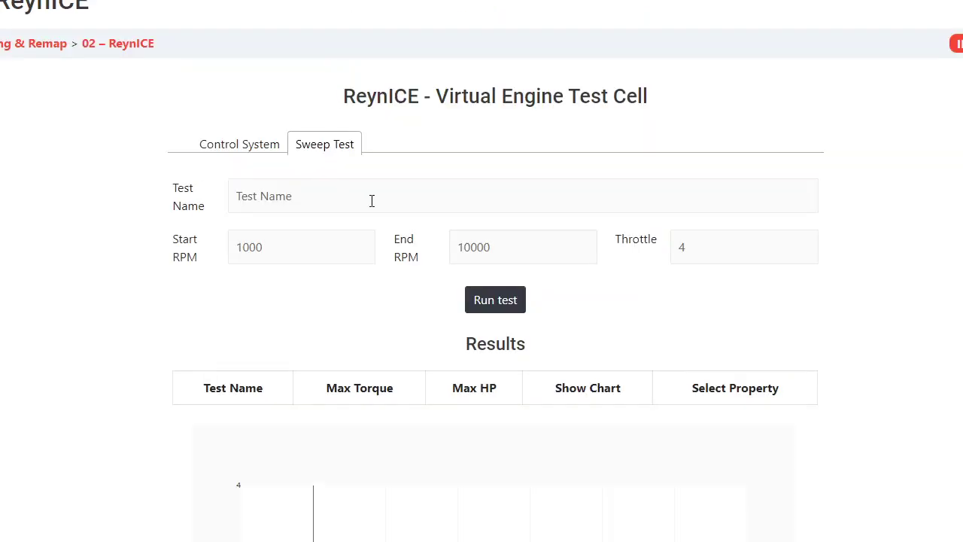
scroll(371, 200, "down", 2)
scroll(367, 211, "down", 1)
scroll(369, 213, "down", 1)
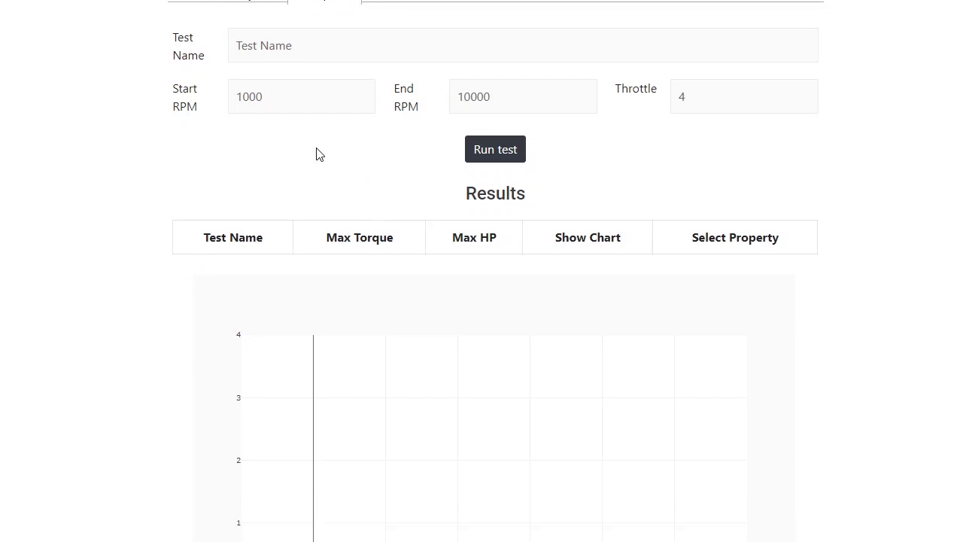
left_click(321, 49)
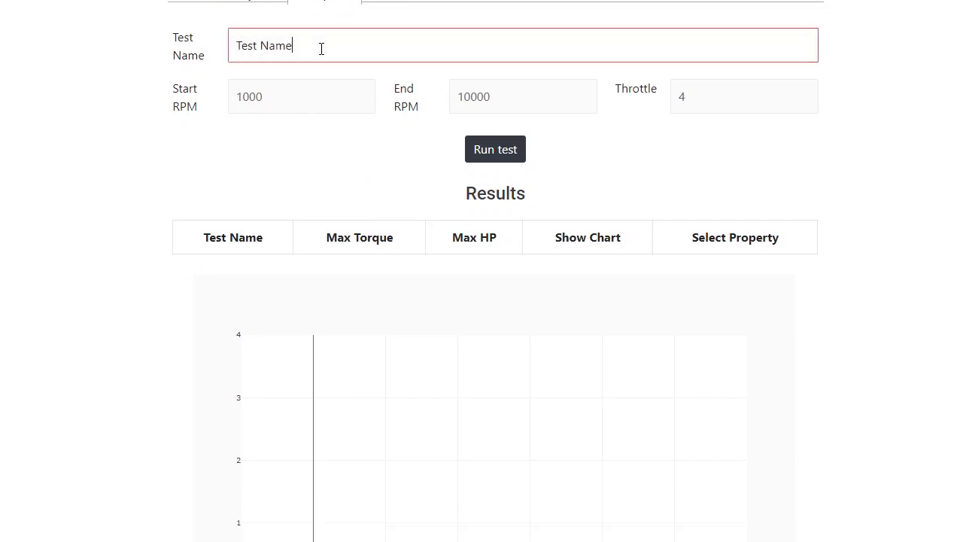
key("BackSpace")
key("BackSpace")
key("BackSpace")
key("BackSpace")
key("BackSpace")
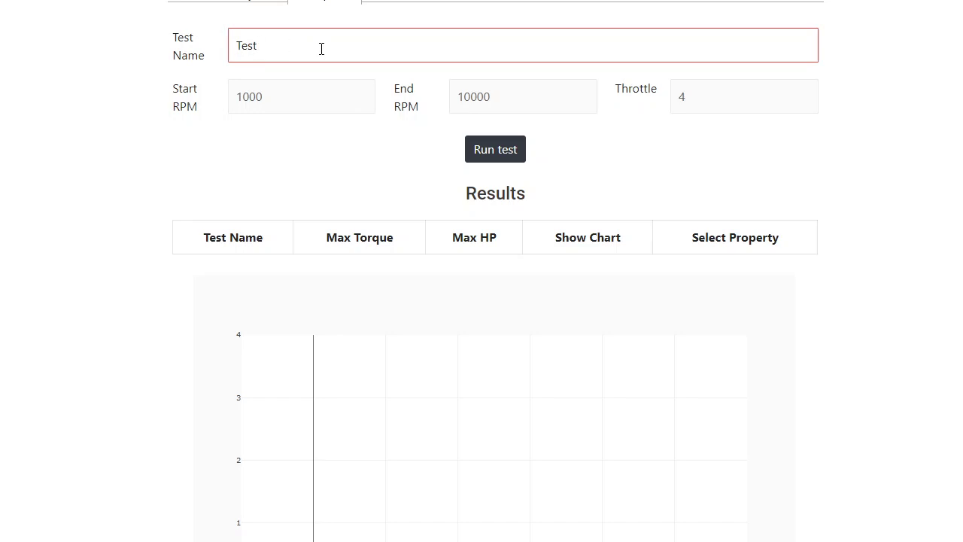
Keep the sweep range at 1000 to 10000 RPM, set the throttle to 100 and run the sweep test
left_click(295, 94)
left_click(525, 92)
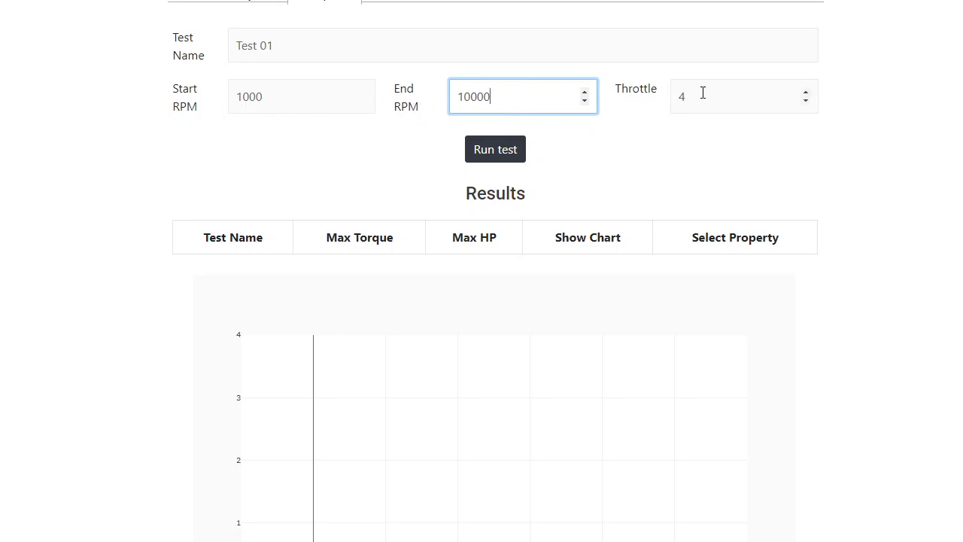
key("Tab")
type("100")
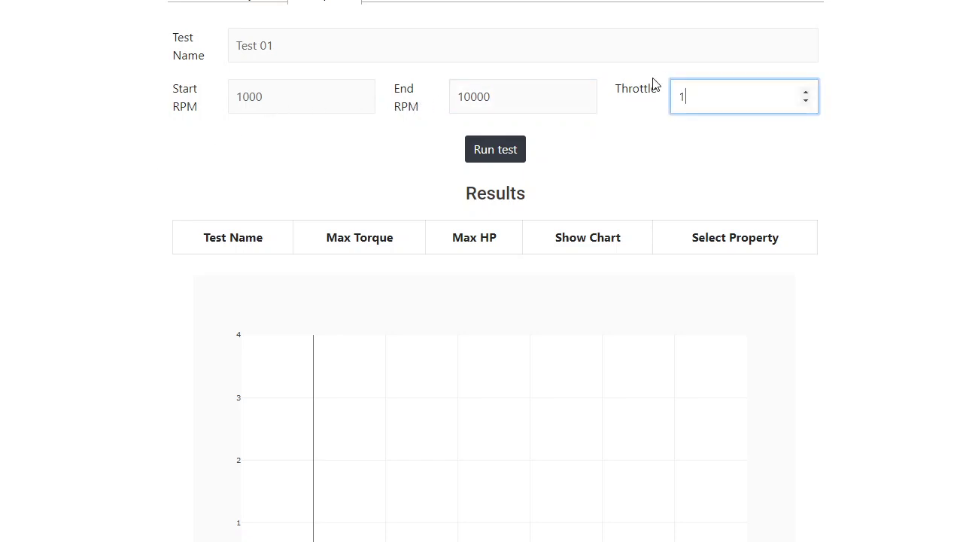
left_click(846, 233)
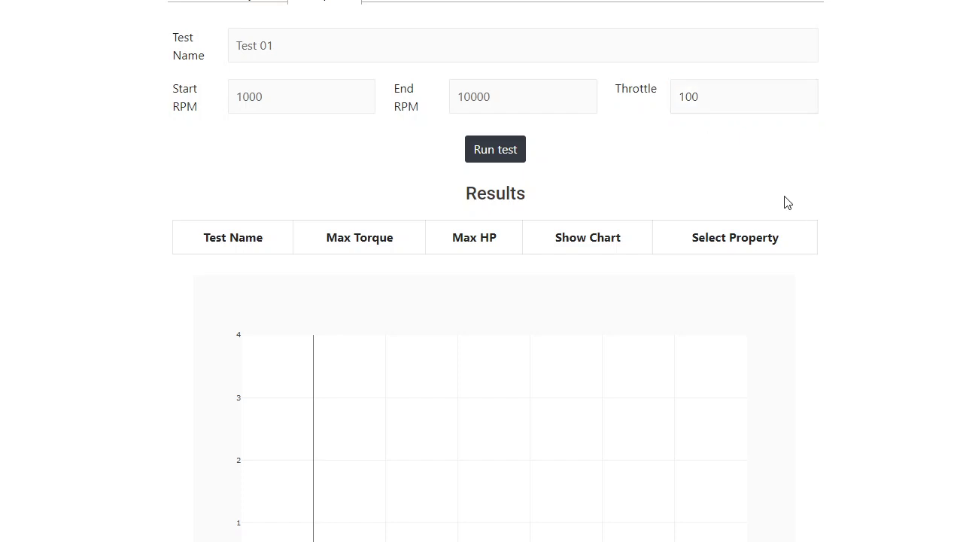
left_click(512, 158)
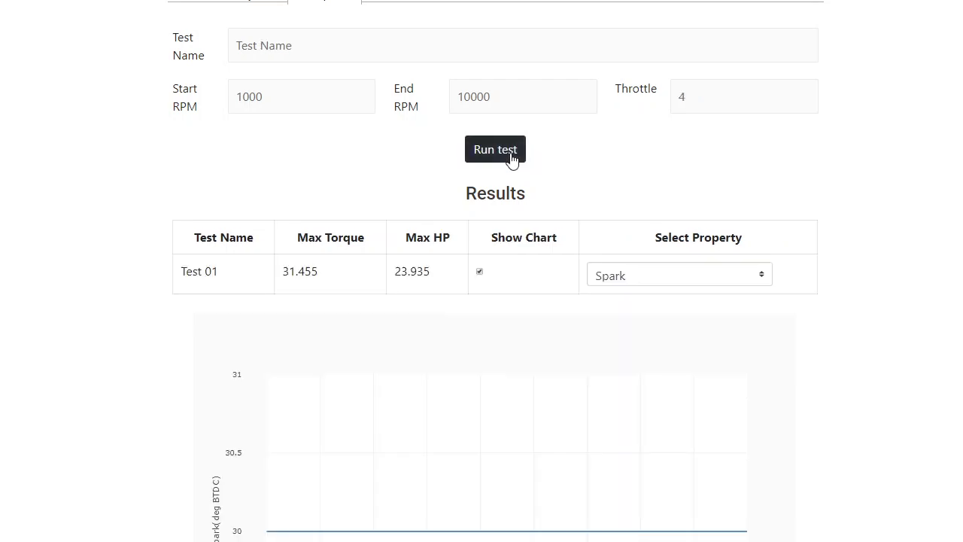
Create a second sweep named "Test 02" from 1000 to 10000 RPM at throttle 100 and run it
double_click(279, 38)
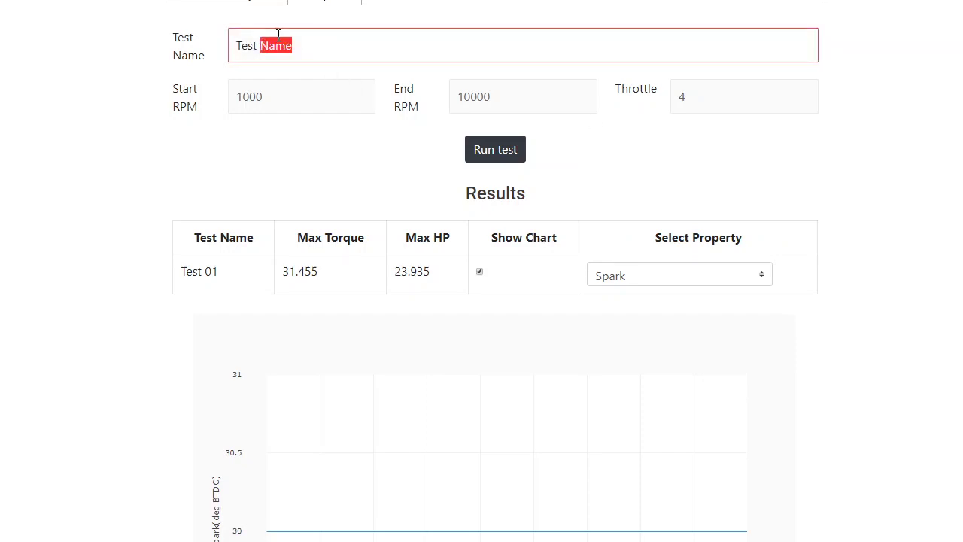
key("BackSpace")
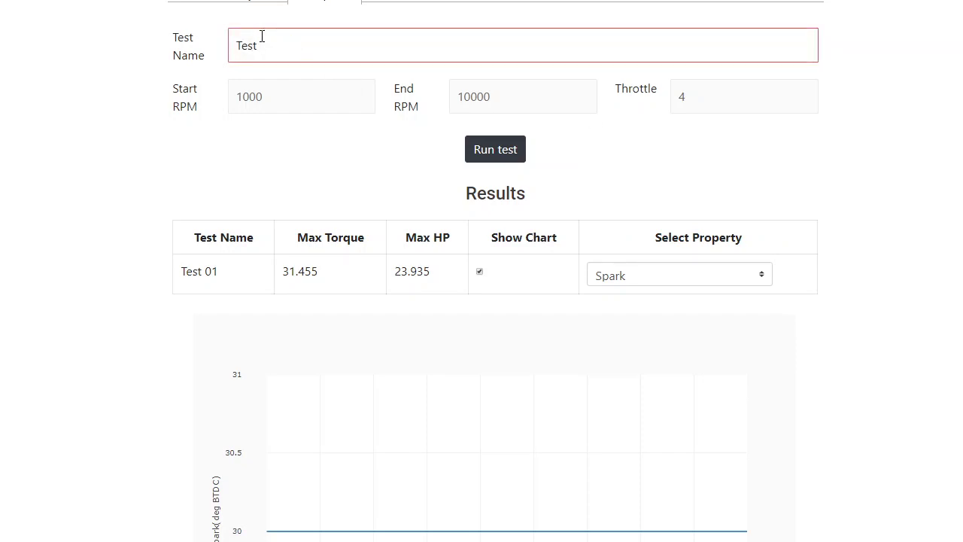
type("02")
left_click(708, 99)
left_click_drag(707, 98, 668, 94)
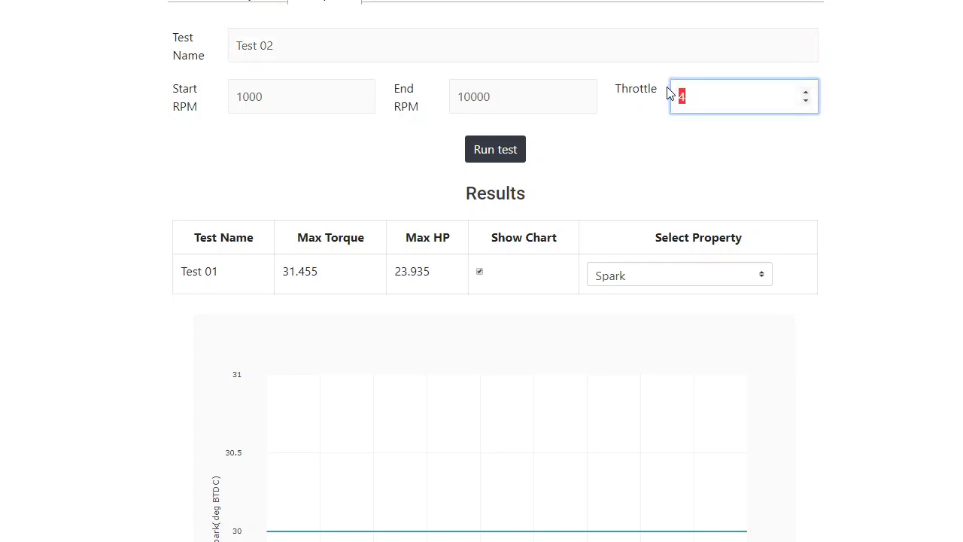
type("100")
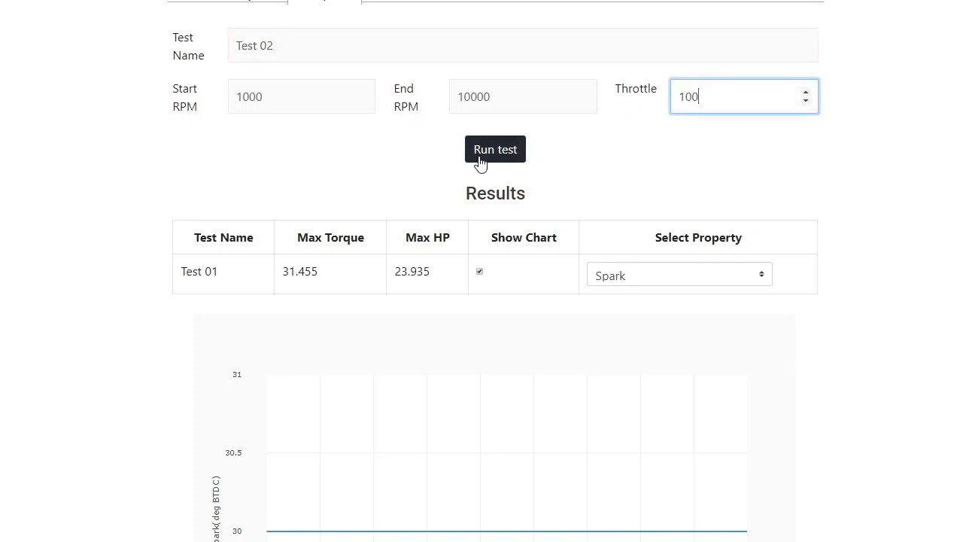
left_click(480, 155)
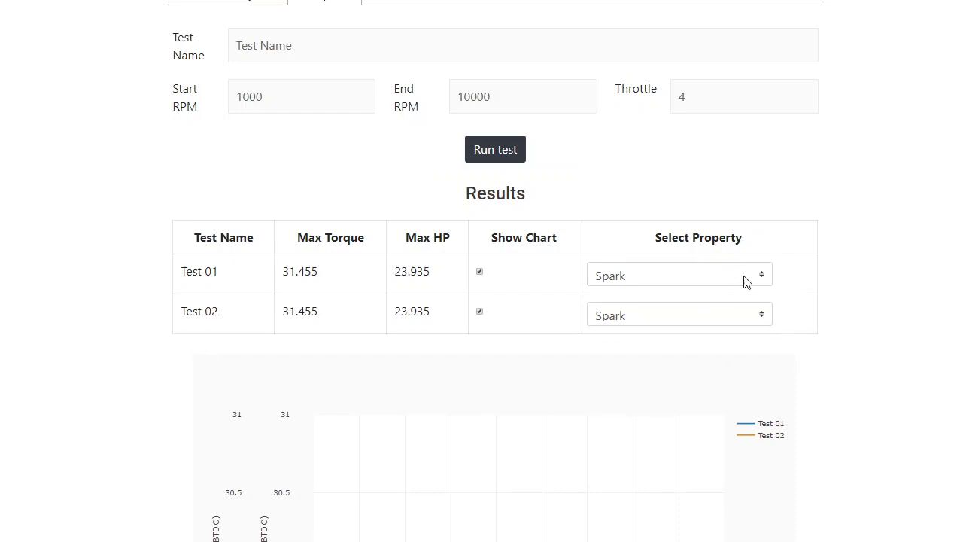
Plot Brake Torque for Test 02 and Brake Power for Test 01 in the results chart
scroll(743, 280, "down", 2)
left_click(643, 167)
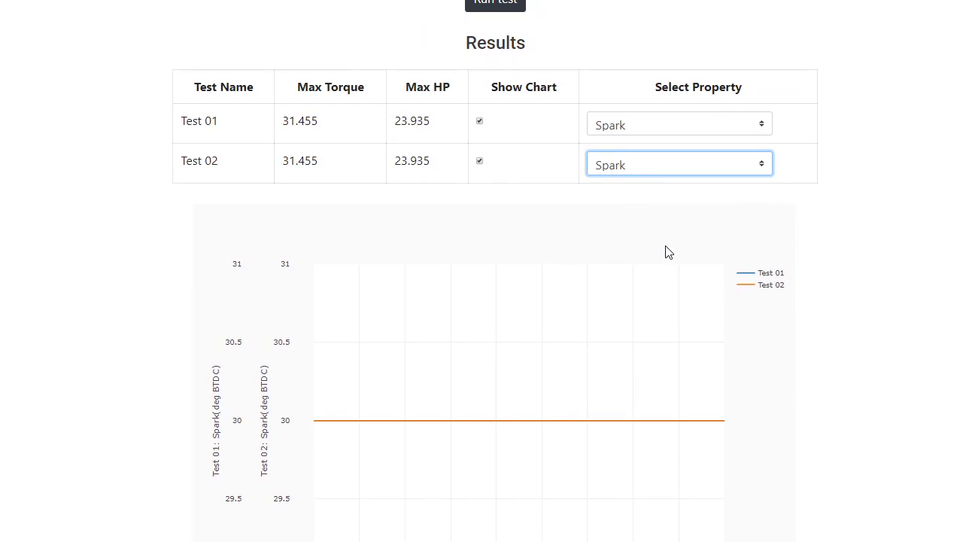
key("Down")
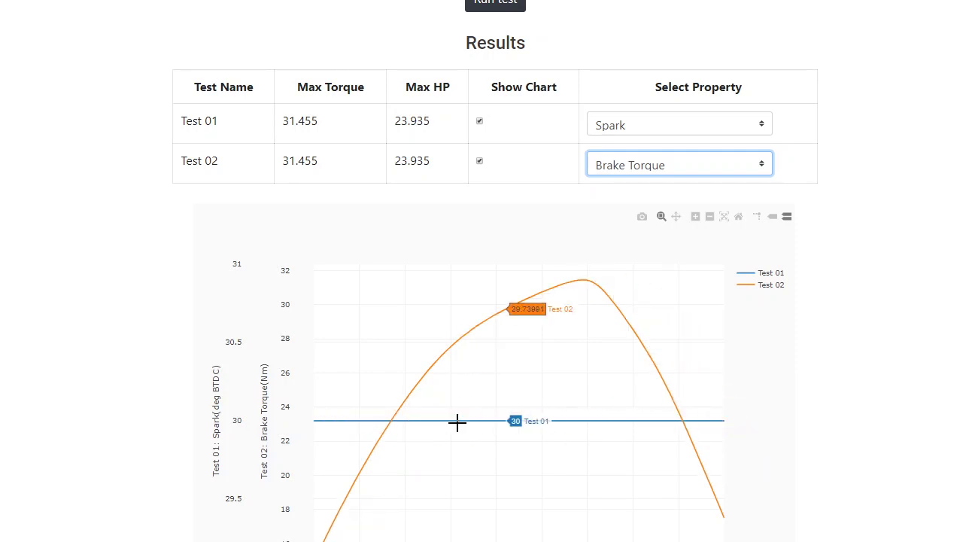
left_click(762, 127)
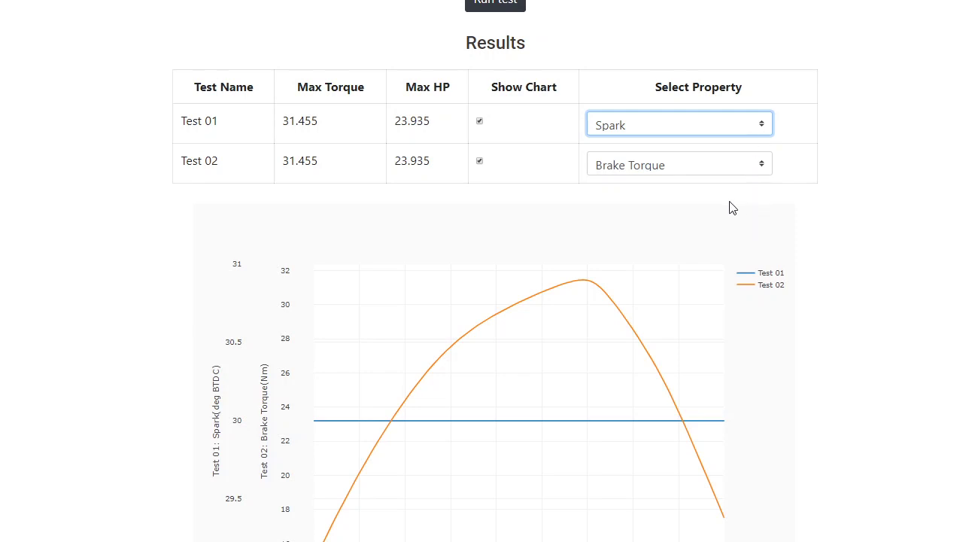
key("Down")
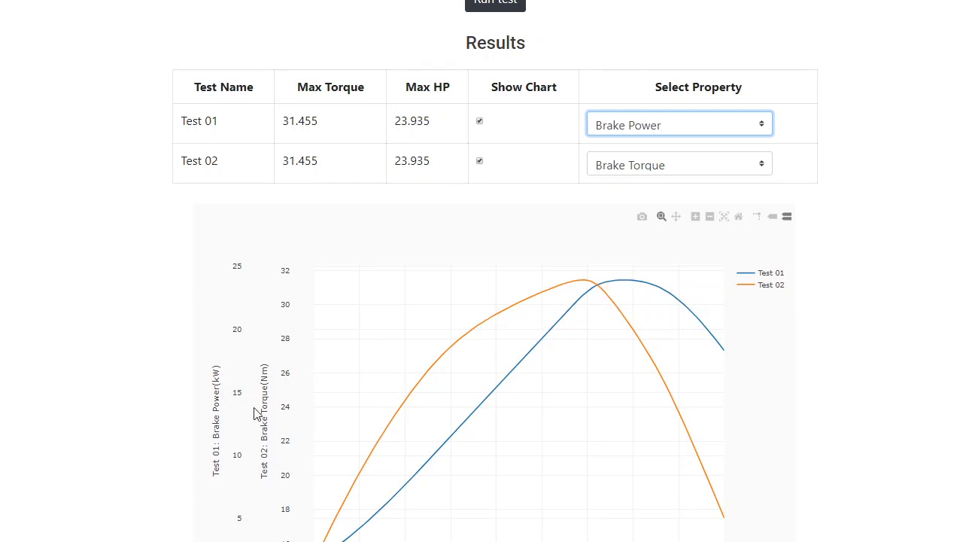
Change the property plotted for Test 01 to NOX, HC and finally CO, comparing each curve with Test 02's brake torque
left_click(664, 170)
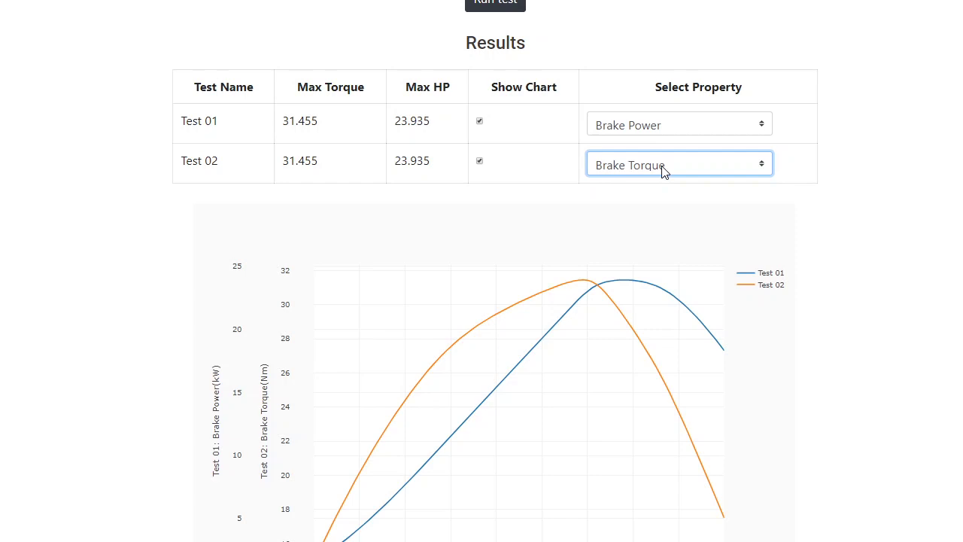
left_click(672, 125)
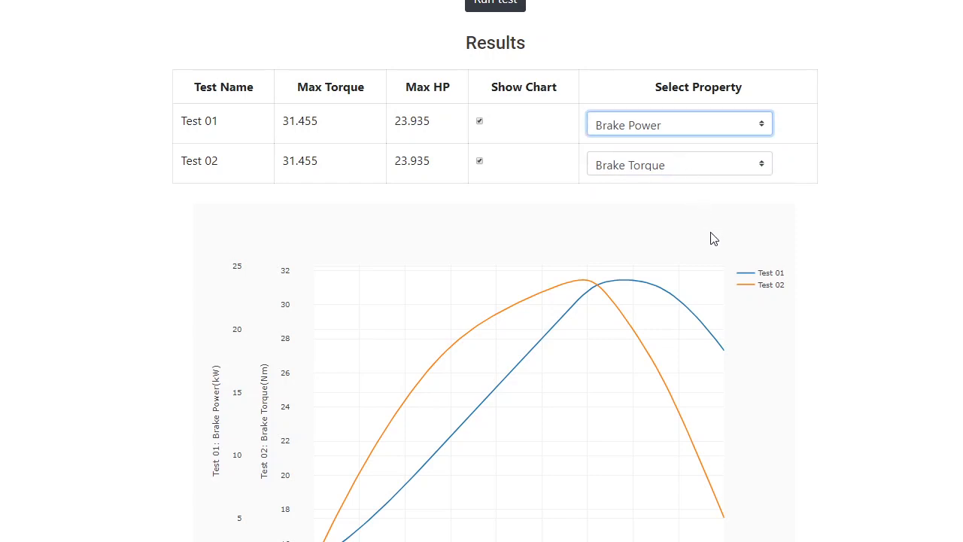
key("Down")
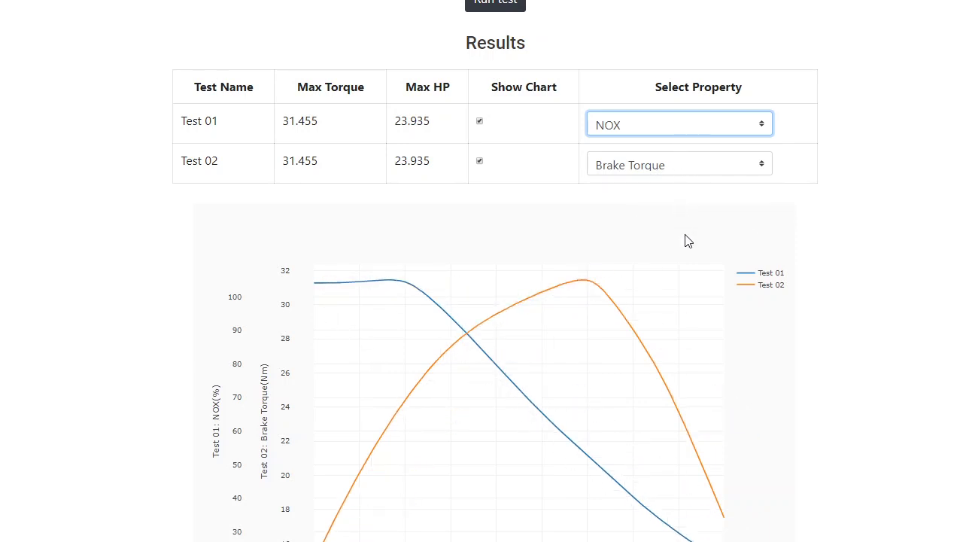
key("Down")
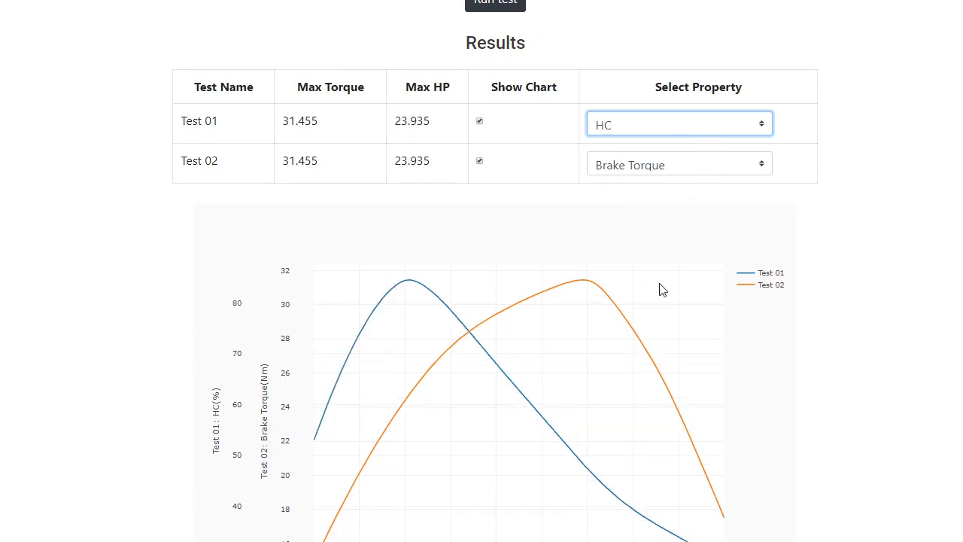
key("Down")
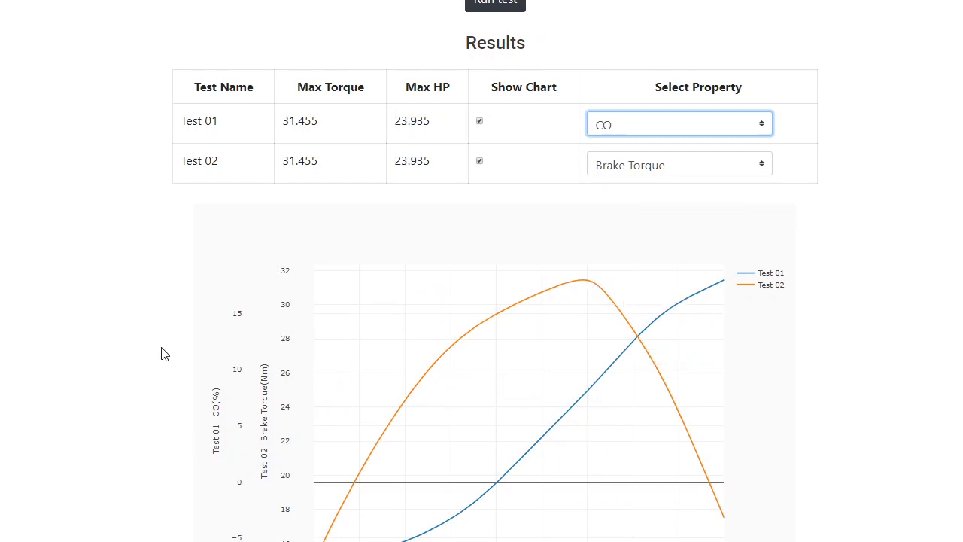
scroll(204, 188, "up", 3)
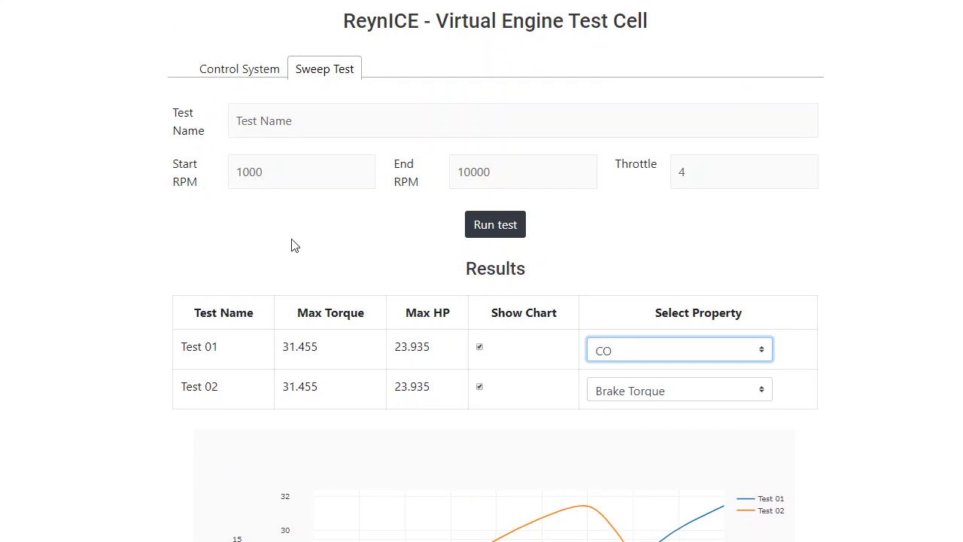
scroll(414, 266, "down", 2)
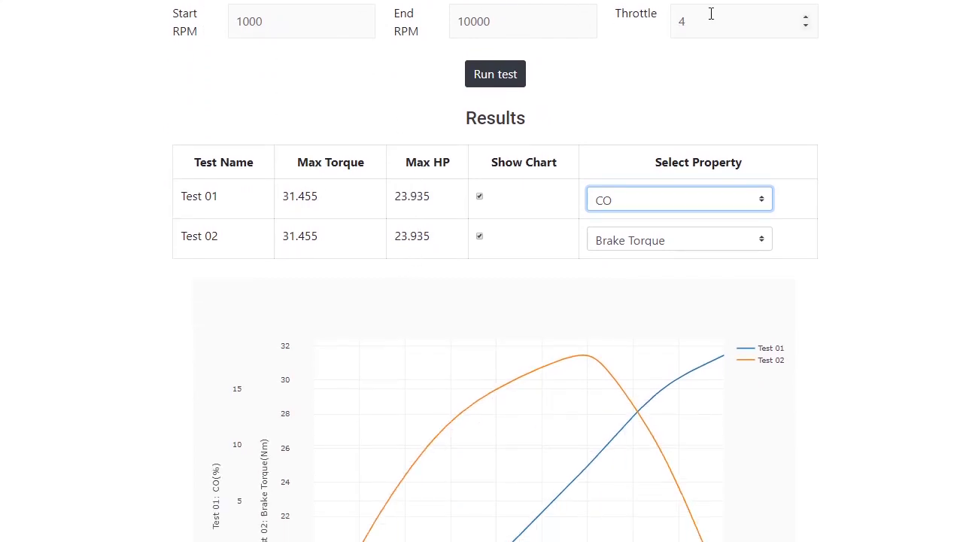
Set up a sweep named "Test 50" from 1000 to 10000 RPM at throttle 50 and run it
left_click_drag(710, 14, 644, 13)
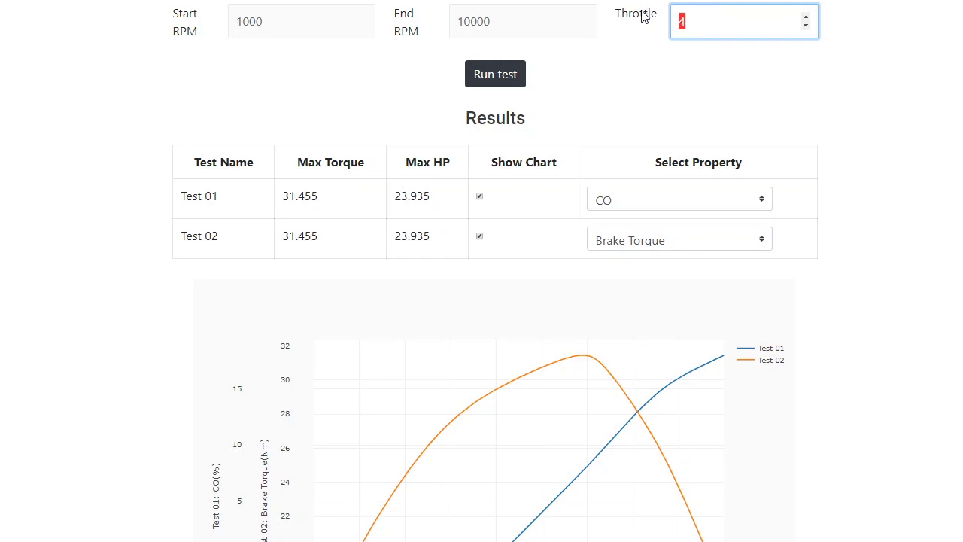
type("50")
left_click(489, 75)
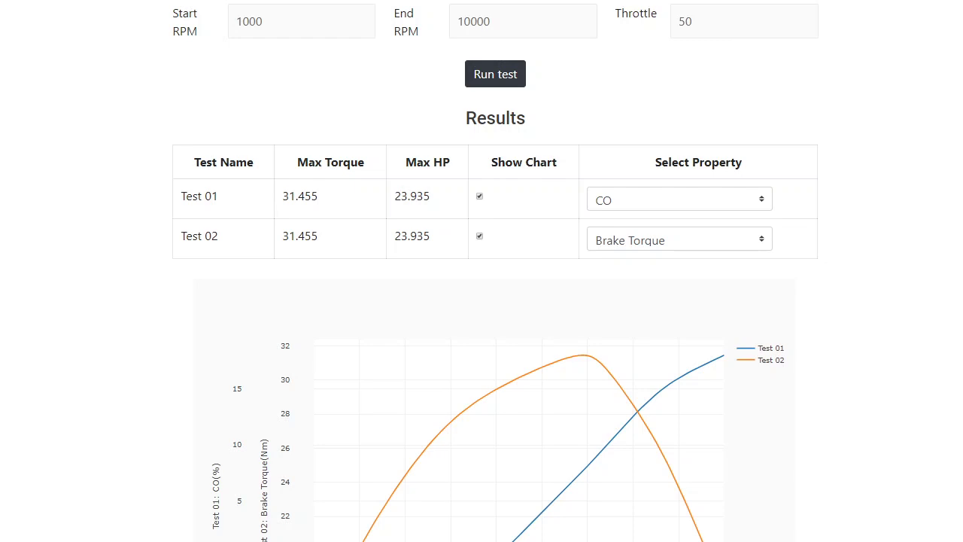
left_click(509, 82)
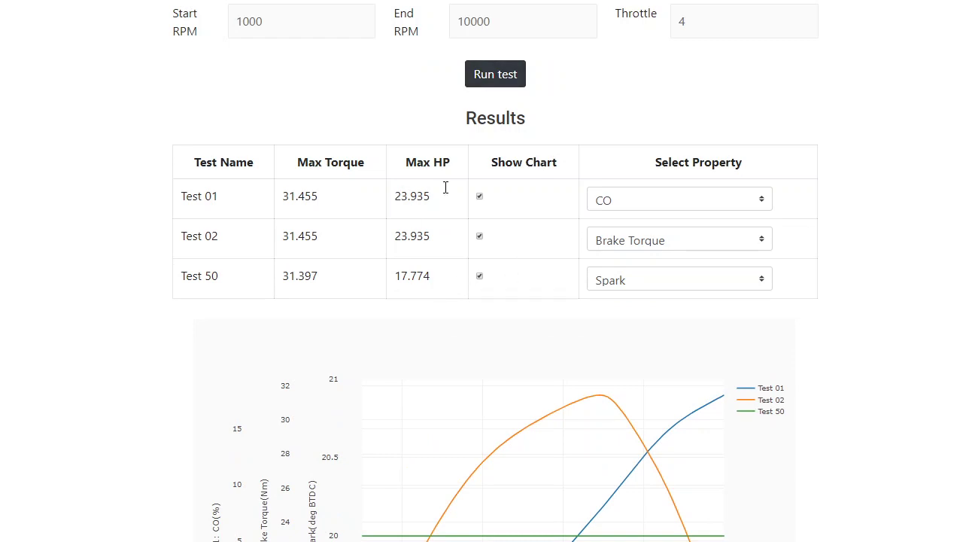
Hide Test 01 from the results chart and plot Brake Torque for Test 50 to compare it with Test 02
mouse_move(728, 333)
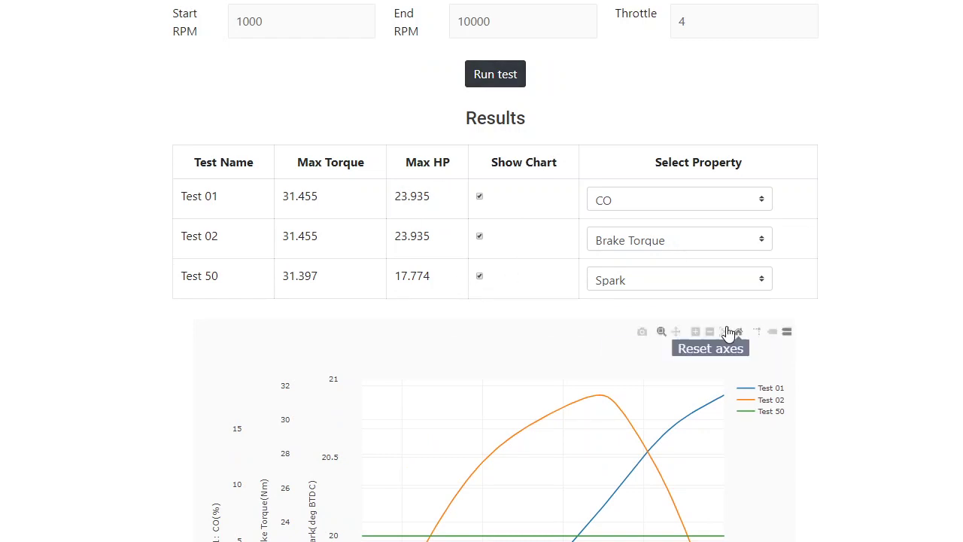
left_click(752, 201)
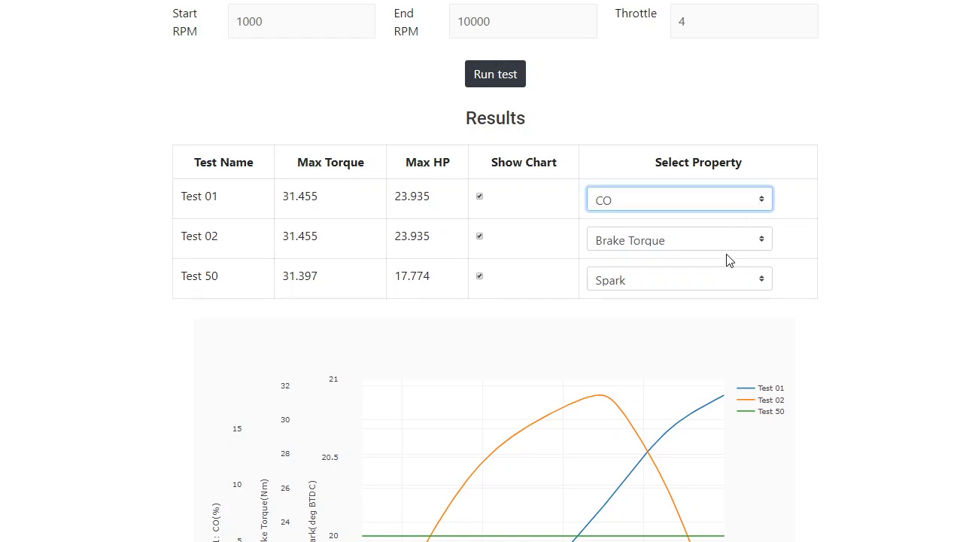
left_click(479, 198)
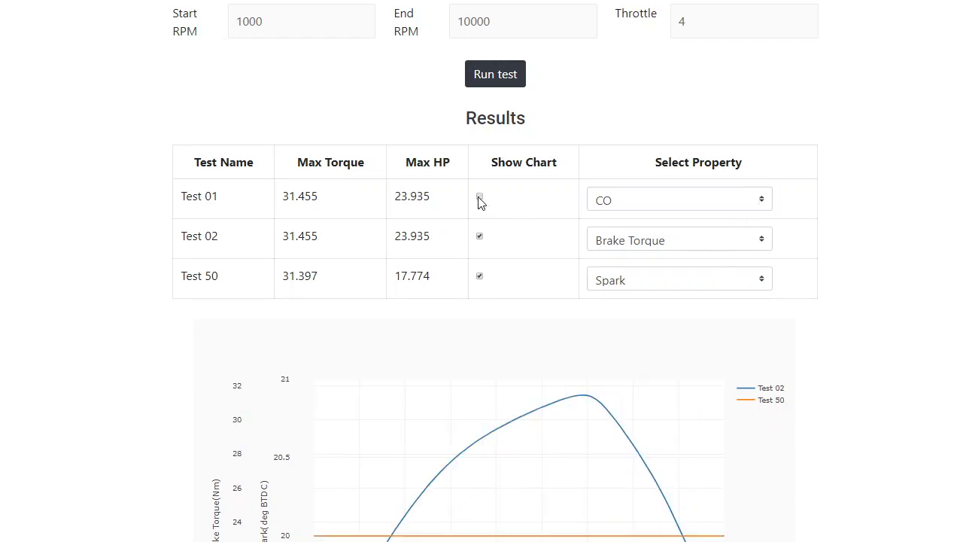
left_click(724, 284)
left_click(700, 369)
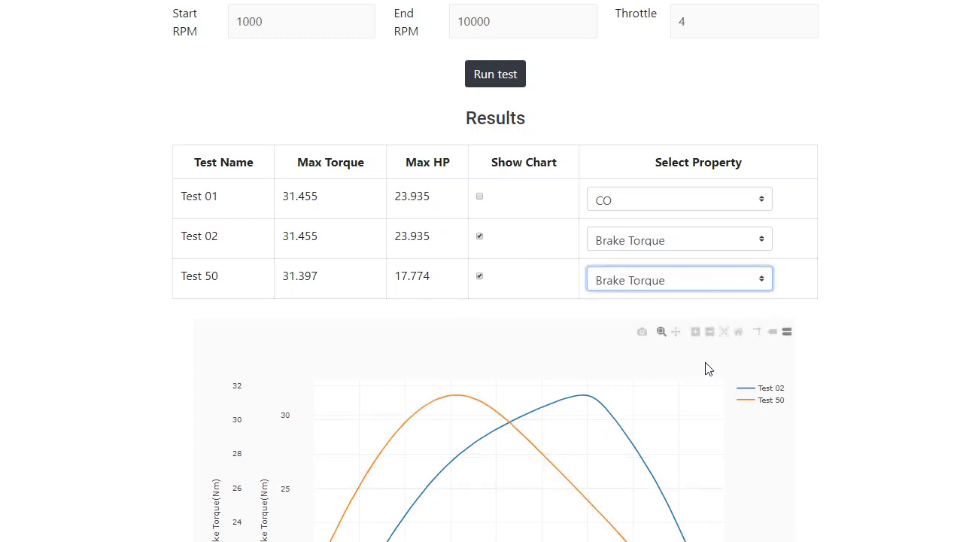
left_click(894, 395)
scroll(893, 389, "down", 3)
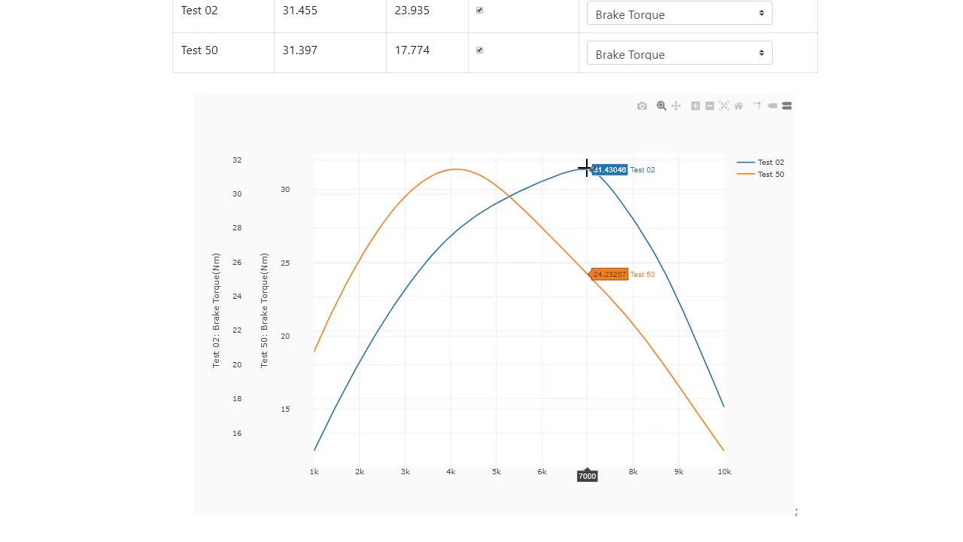
Return to the single-point control system and look over its gauges, Spark map table and surface plot
scroll(348, 273, "up", 4)
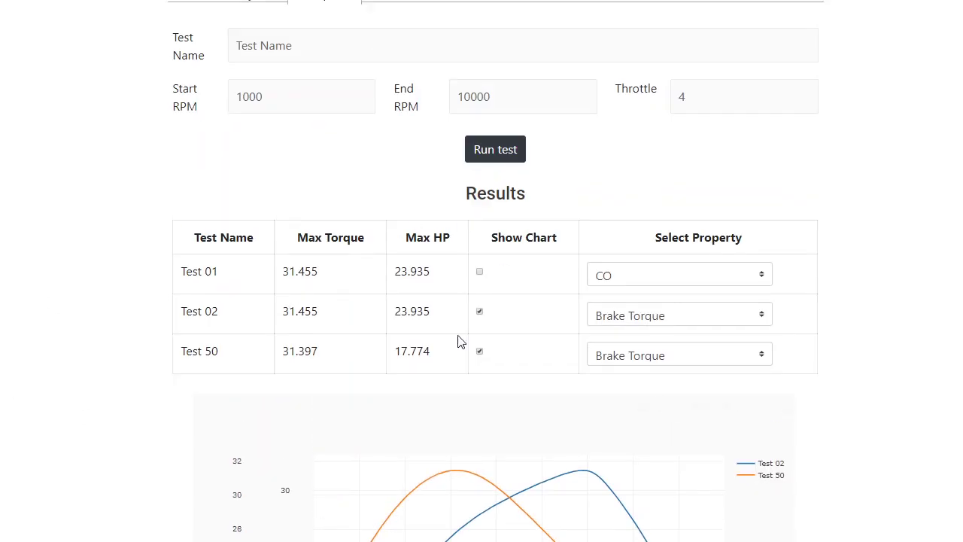
left_click(240, 4)
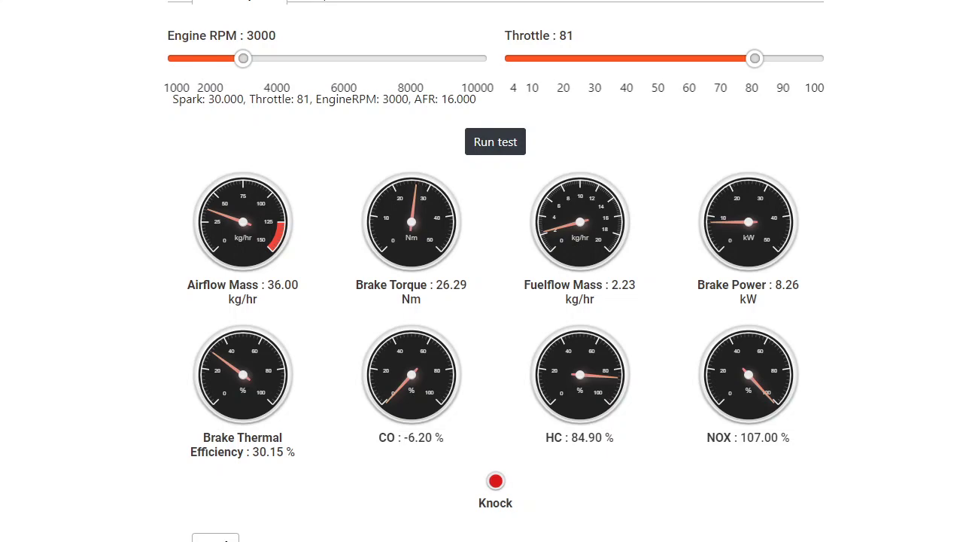
scroll(273, 54, "up", 2)
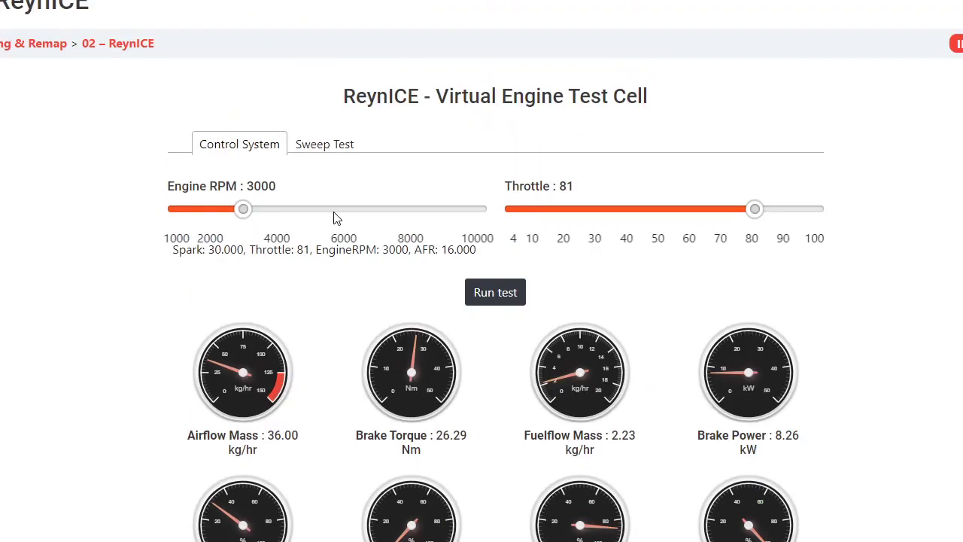
scroll(323, 226, "down", 5)
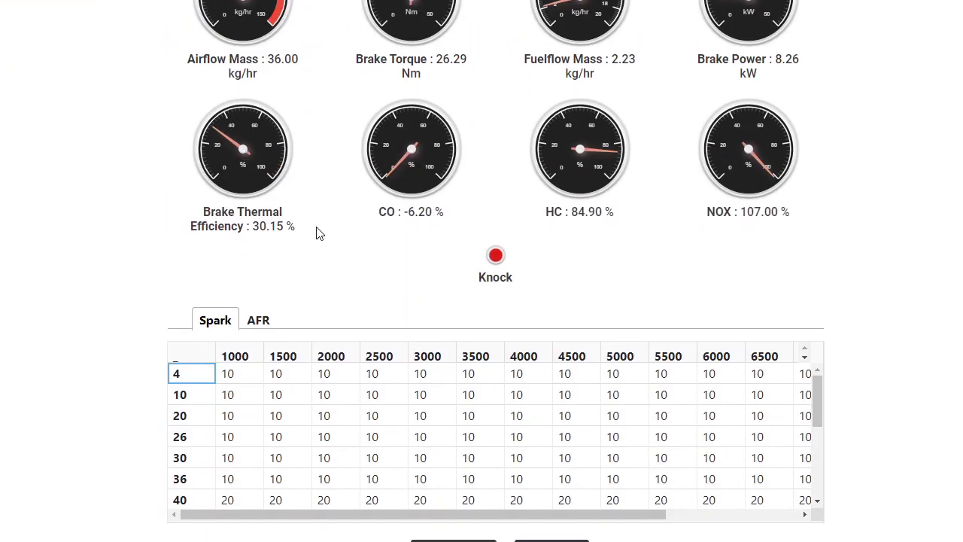
scroll(136, 210, "down", 5)
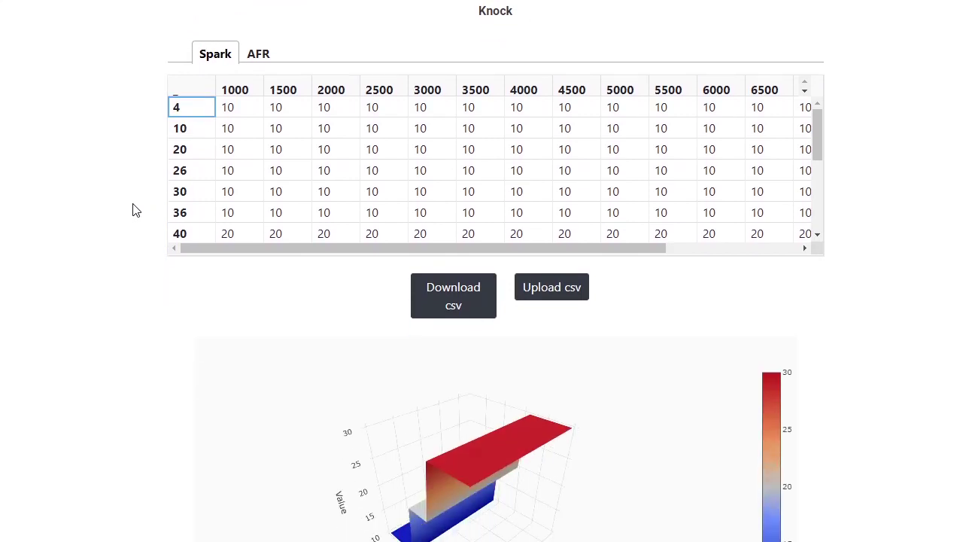
scroll(137, 208, "up", 1)
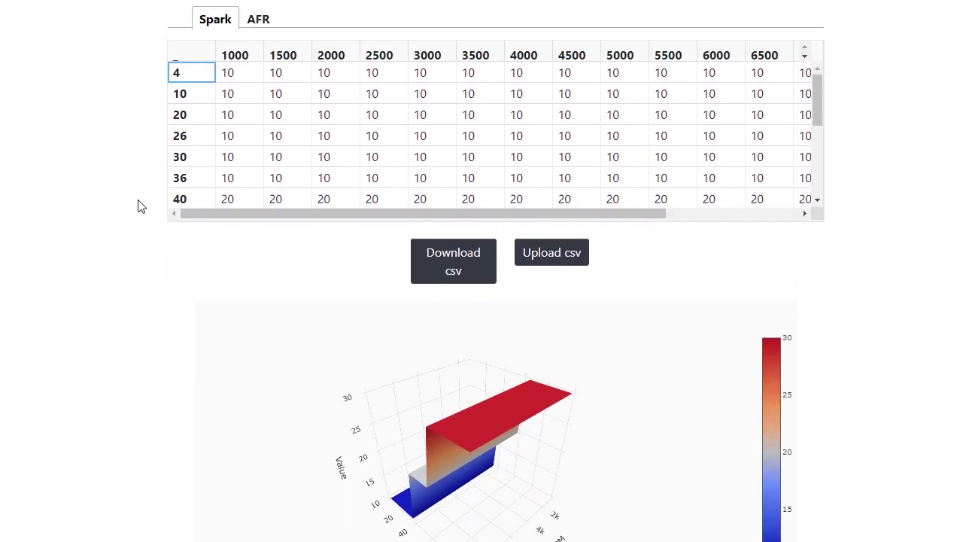
Show the AFR map and examine its throttle rows up to 100 and RPM columns up to 10000
left_click(260, 22)
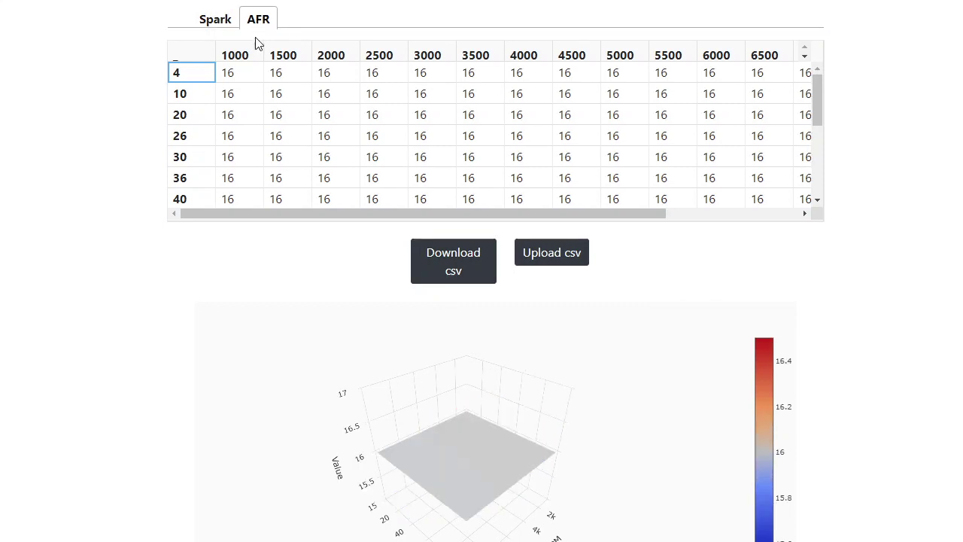
left_click_drag(822, 110, 823, 193)
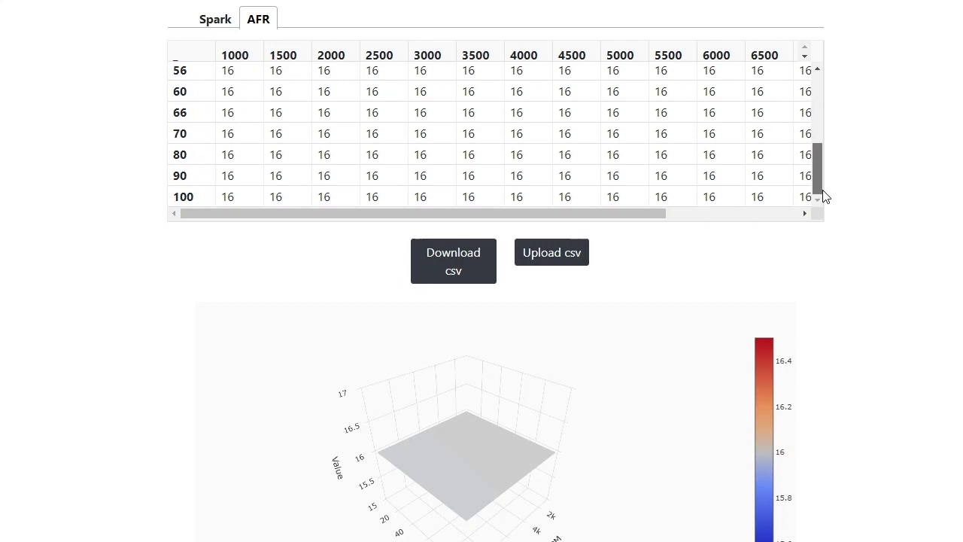
left_click_drag(644, 219, 494, 214)
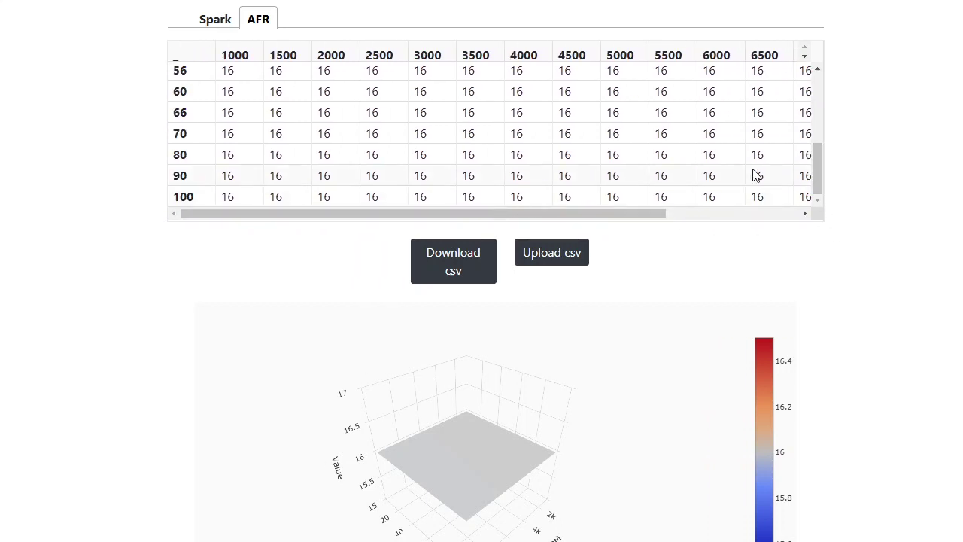
left_click_drag(815, 179, 823, 79)
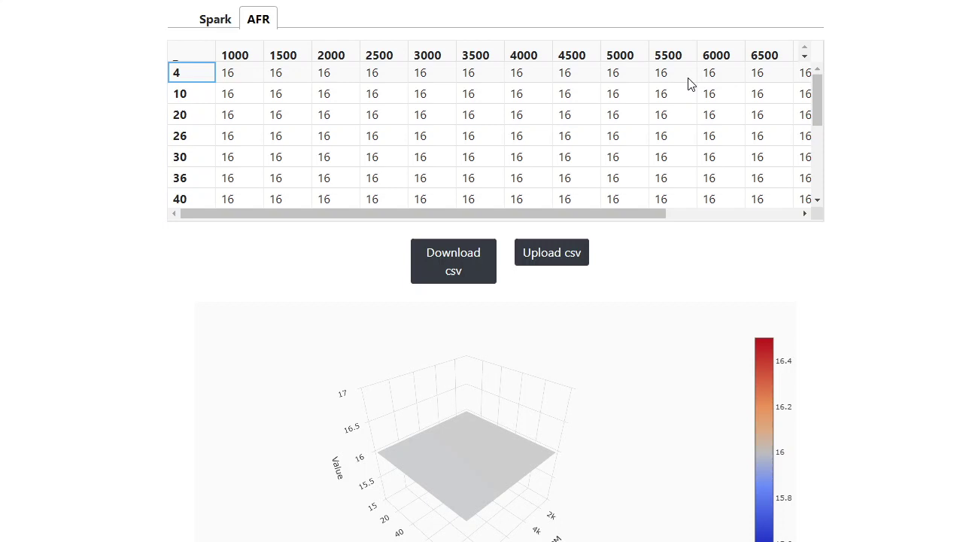
left_click_drag(560, 209, 785, 233)
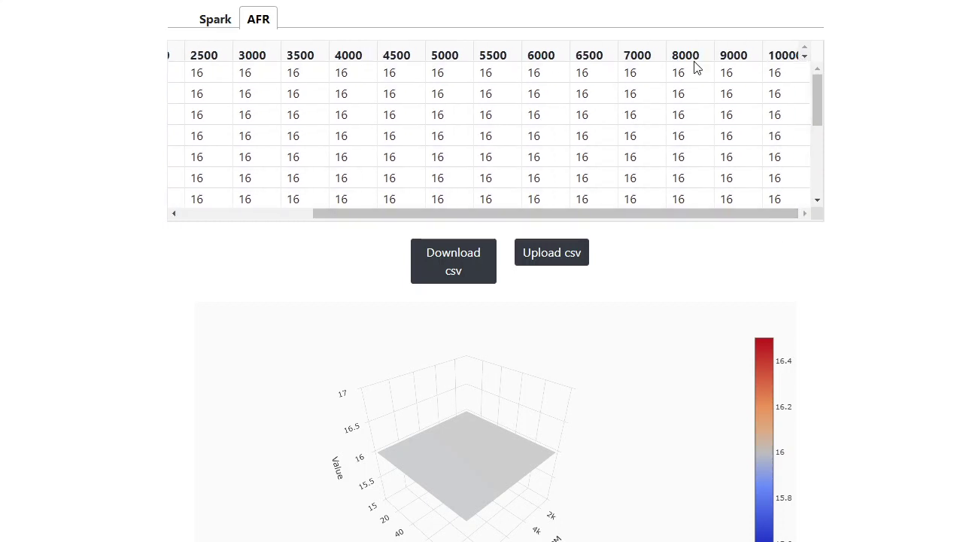
left_click_drag(638, 218, 294, 204)
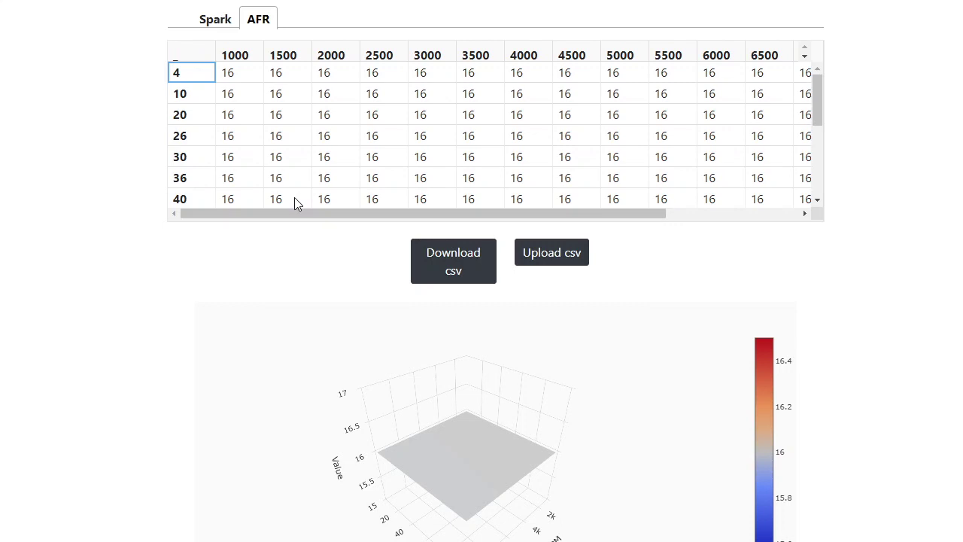
Show the Spark map and inspect its 3D surface from several angles and close up
left_click(218, 23)
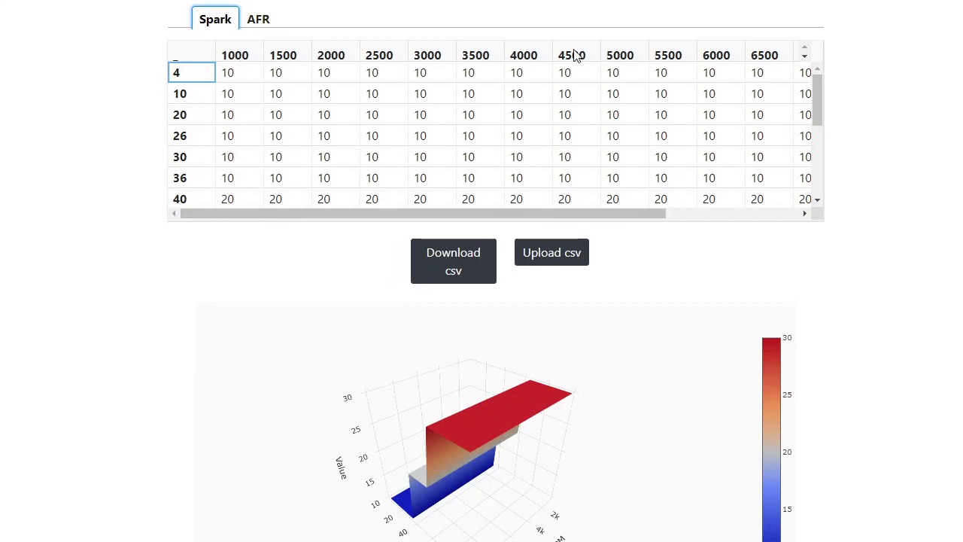
scroll(960, 310, "down", 2)
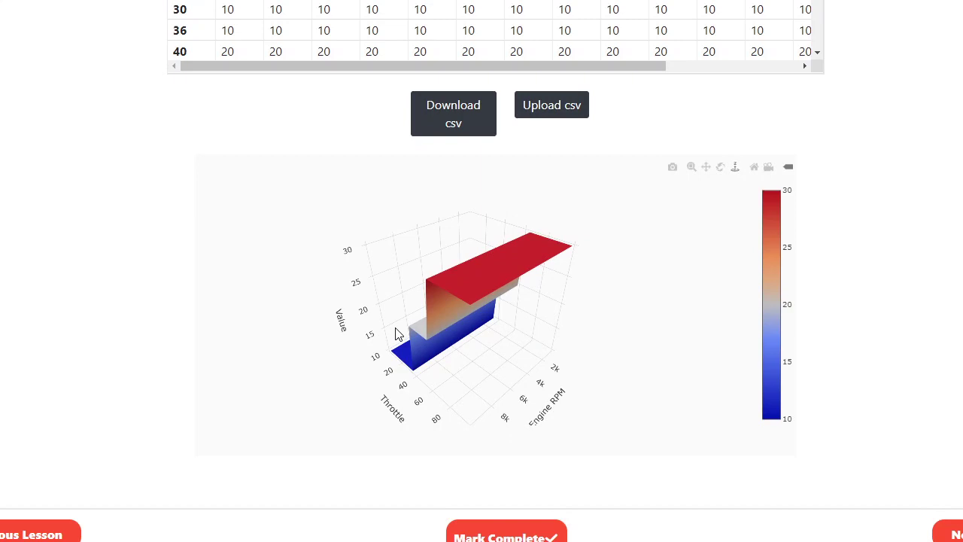
left_click_drag(425, 340, 646, 359)
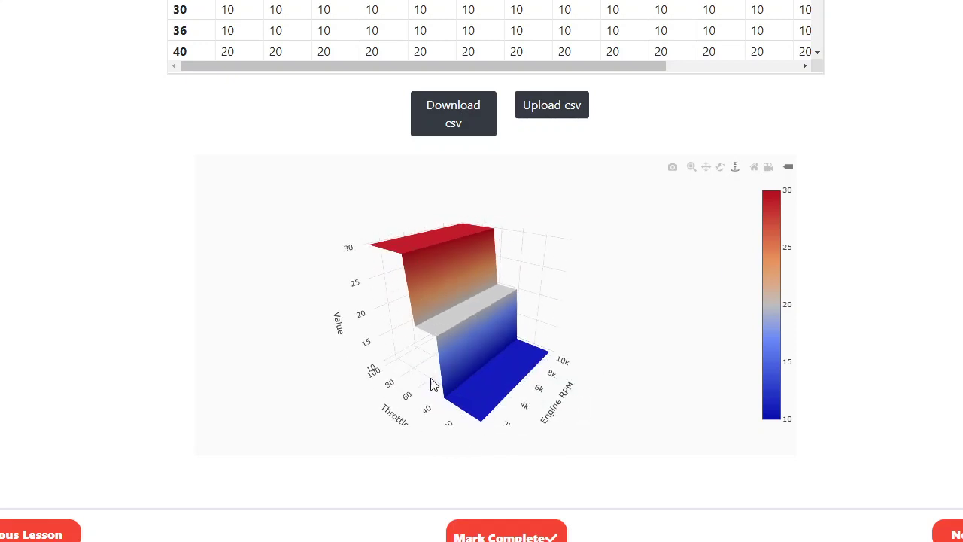
left_click_drag(432, 384, 403, 229)
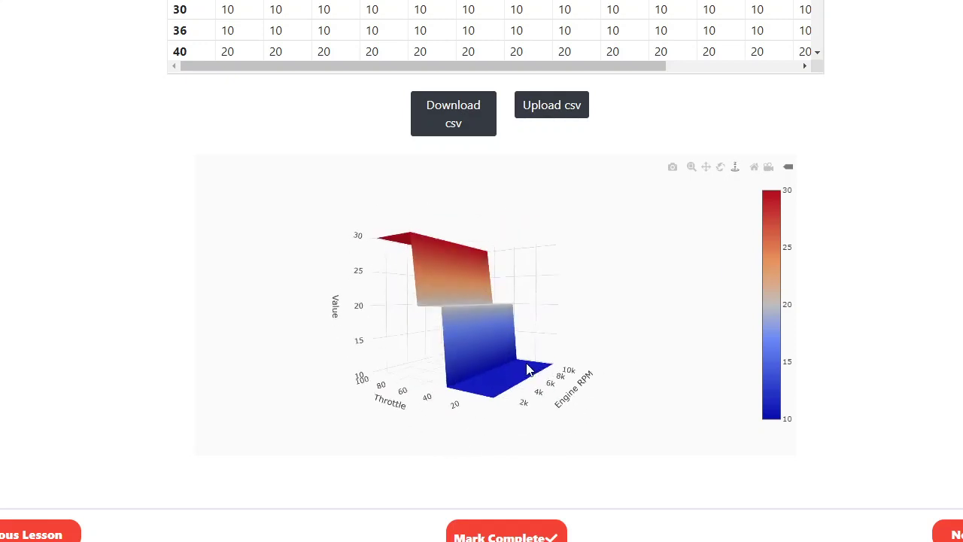
left_click_drag(528, 368, 538, 410)
scroll(675, 201, "up", 5)
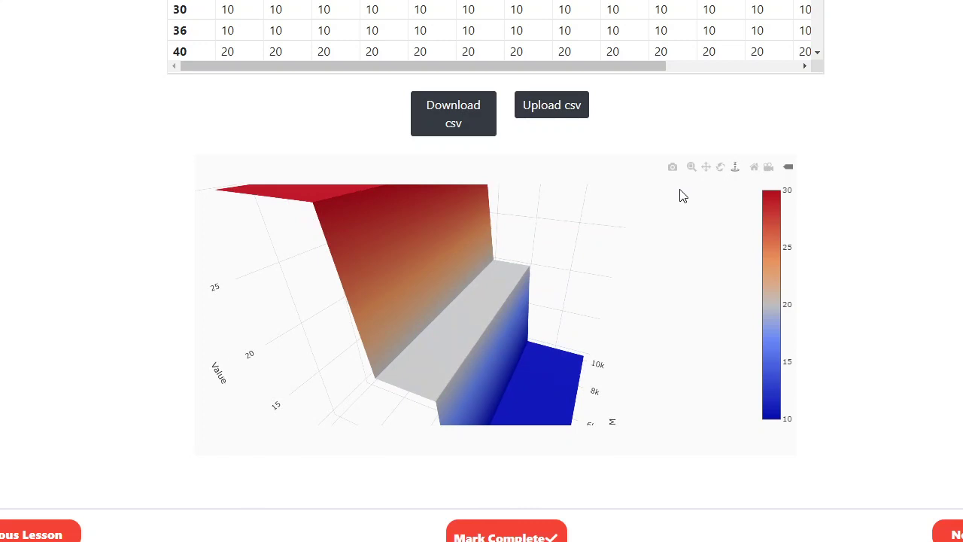
scroll(602, 256, "down", 5)
Examine the Spark map table across its RPM columns up to 10000 and back to 1000
scroll(902, 258, "up", 5)
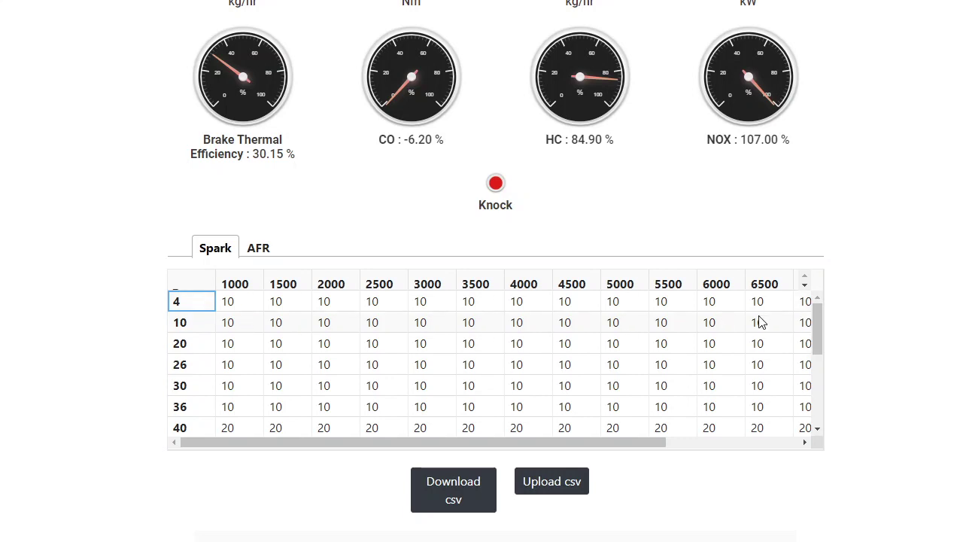
left_click_drag(647, 443, 828, 461)
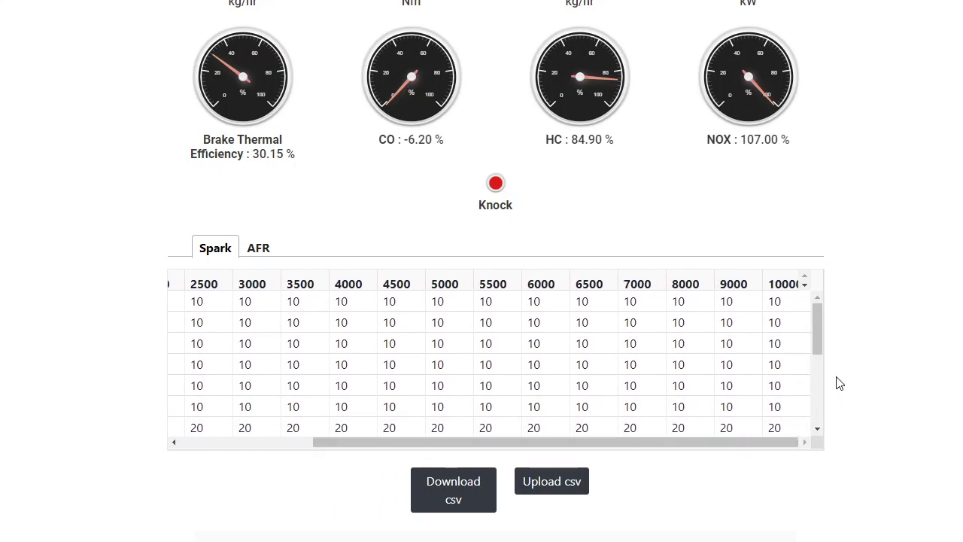
left_click_drag(817, 348, 818, 300)
left_click_drag(737, 445, 423, 418)
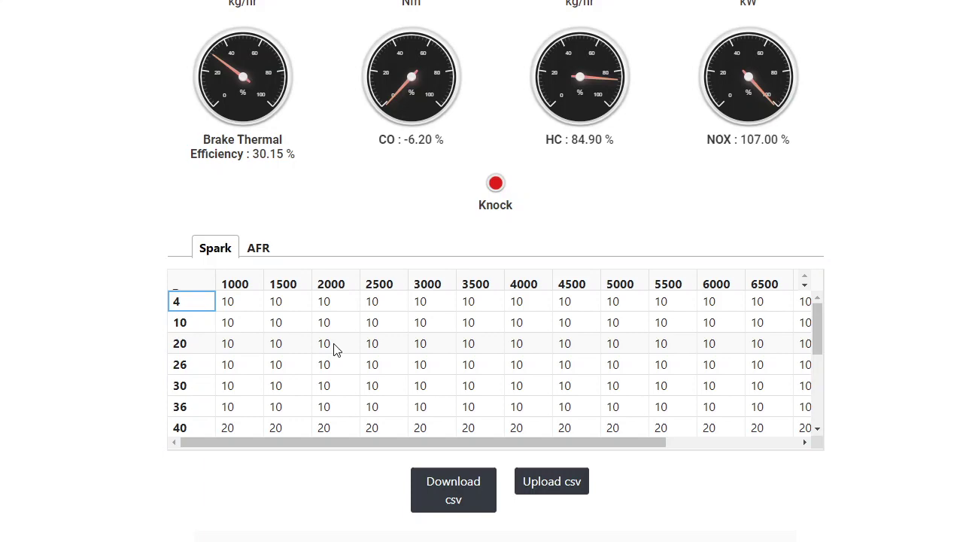
Run the single-point test at an engine speed of 10000 RPM and throttle 100
scroll(333, 348, "up", 4)
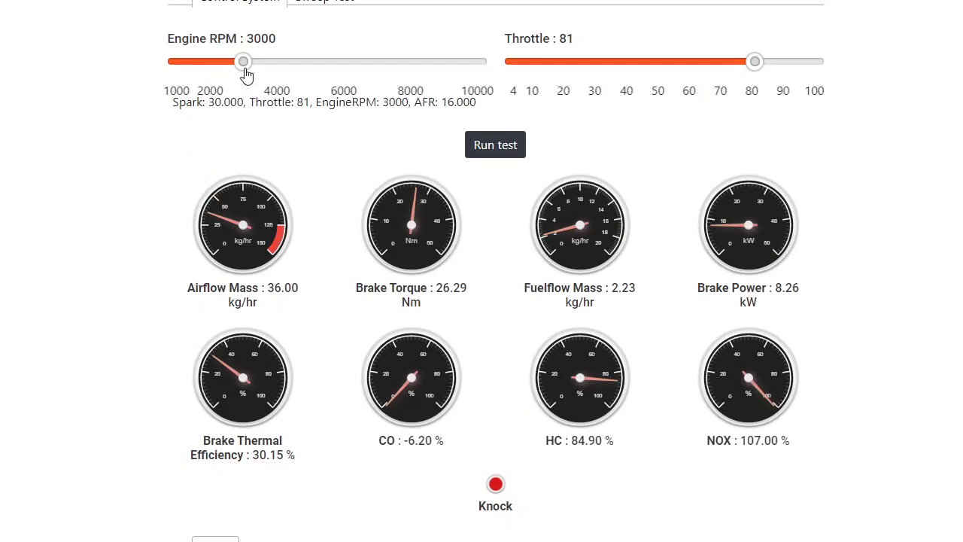
left_click_drag(243, 62, 501, 71)
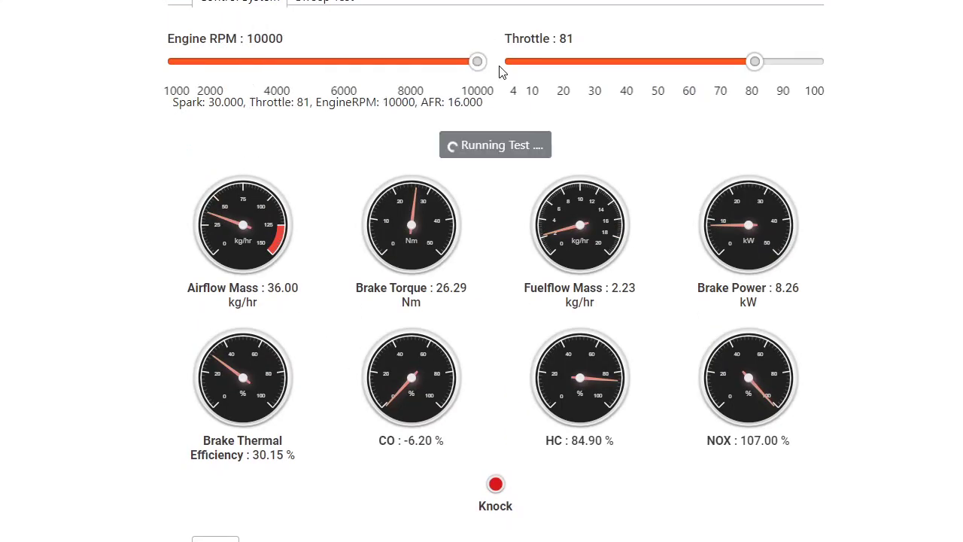
left_click_drag(757, 65, 864, 64)
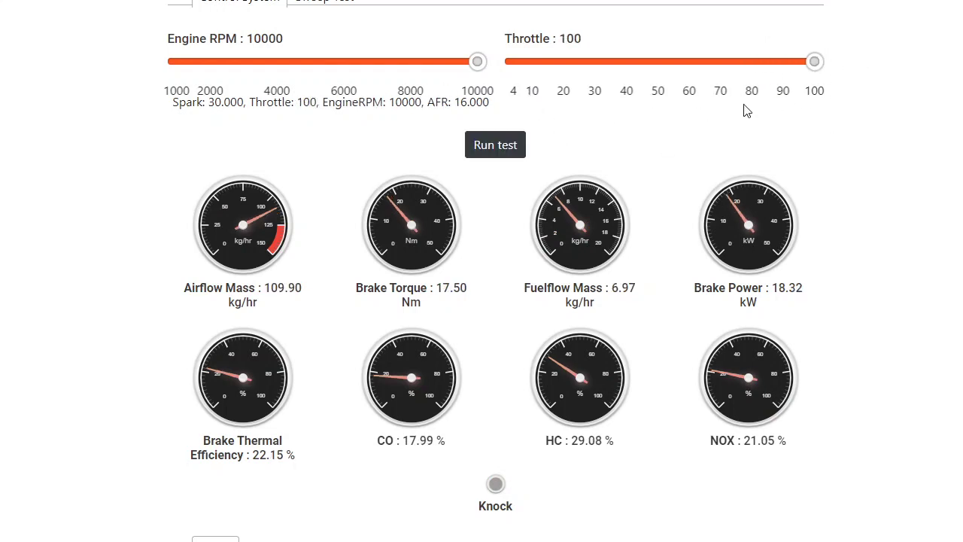
Highlight the Spark and AFR values in the test point summary below the engine speed setting
left_click_drag(214, 106, 250, 116)
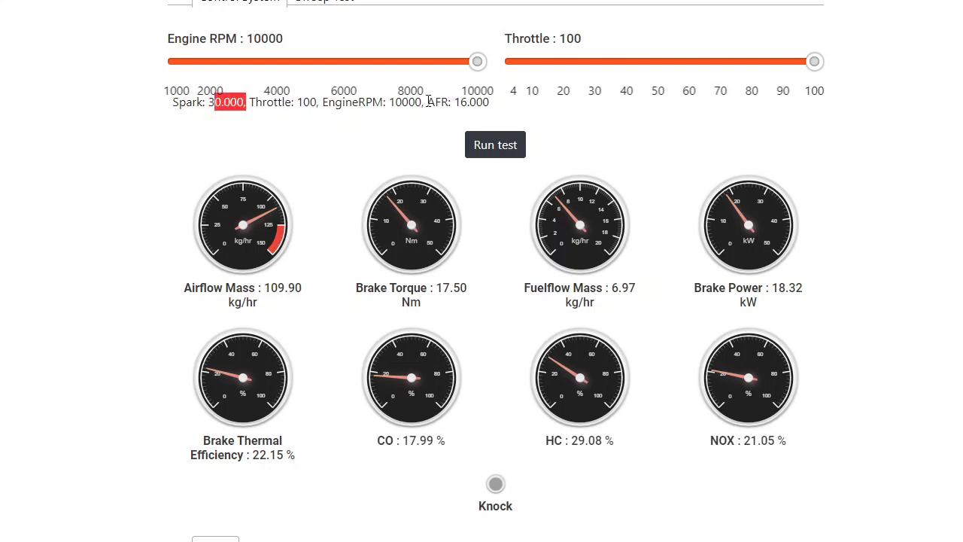
left_click_drag(428, 101, 518, 106)
left_click(353, 156)
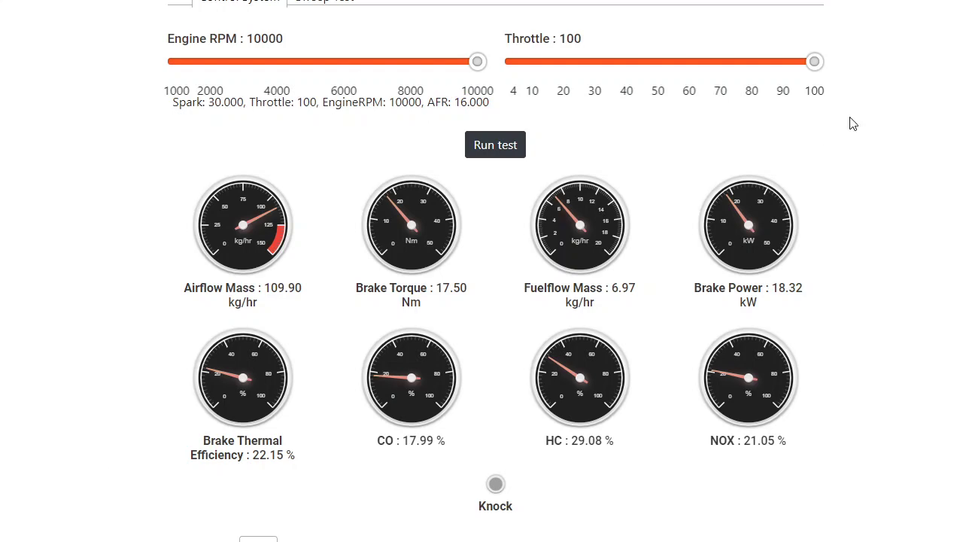
Set the AFR map value for 10000 RPM and throttle 100 to 14
scroll(64, 271, "down", 4)
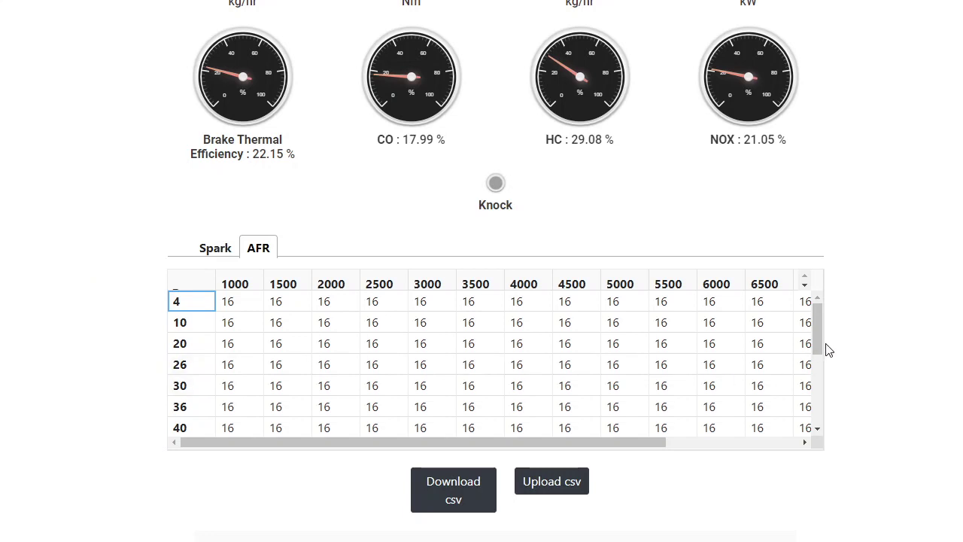
left_click_drag(819, 338, 827, 466)
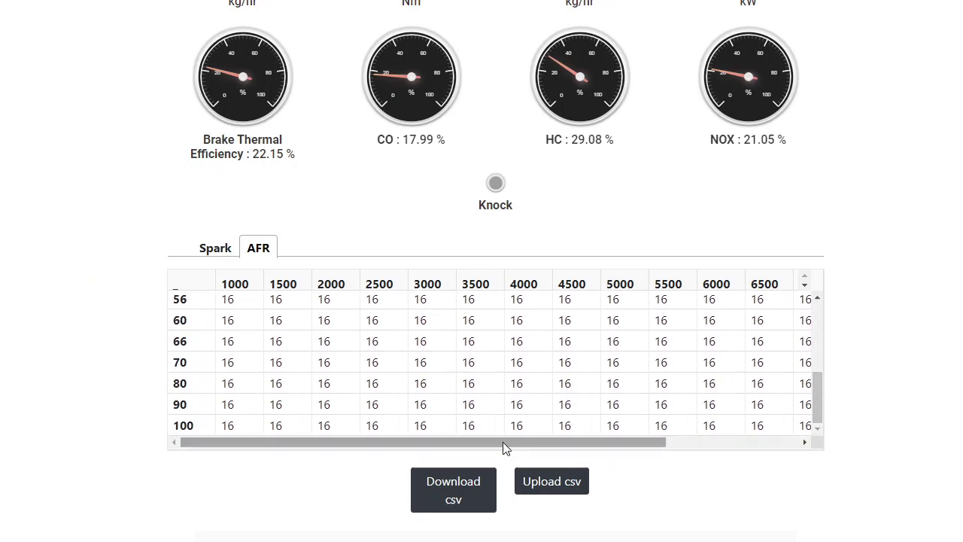
left_click_drag(504, 445, 707, 456)
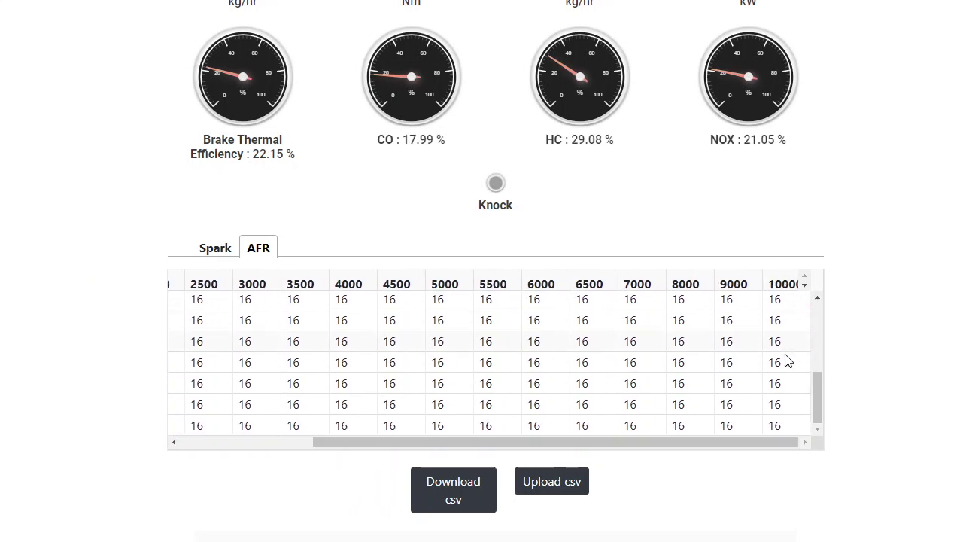
left_click(780, 428)
double_click(780, 426)
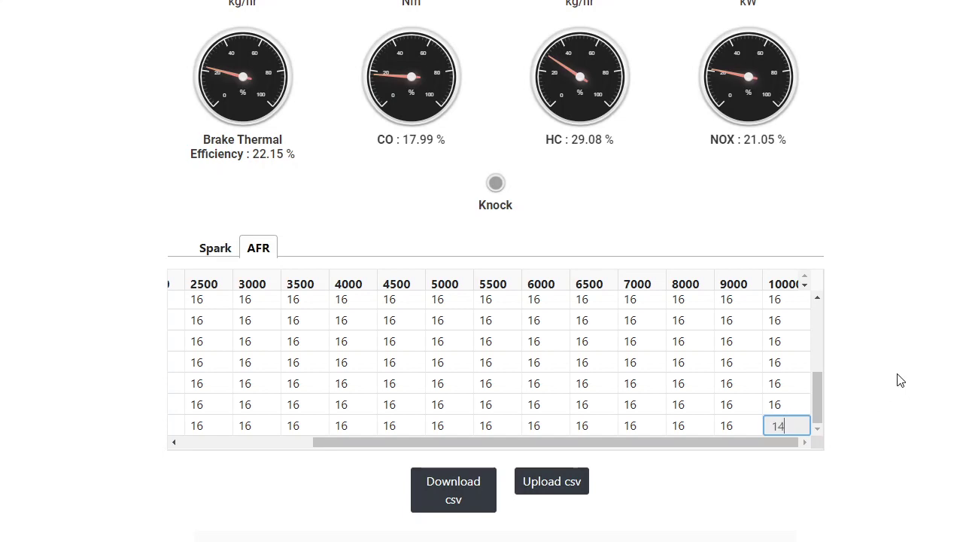
Run the single-point test with AFR 14, lower that cell to 12.5, rerun the test and check the test point summary
scroll(906, 310, "up", 2)
scroll(906, 310, "up", 3)
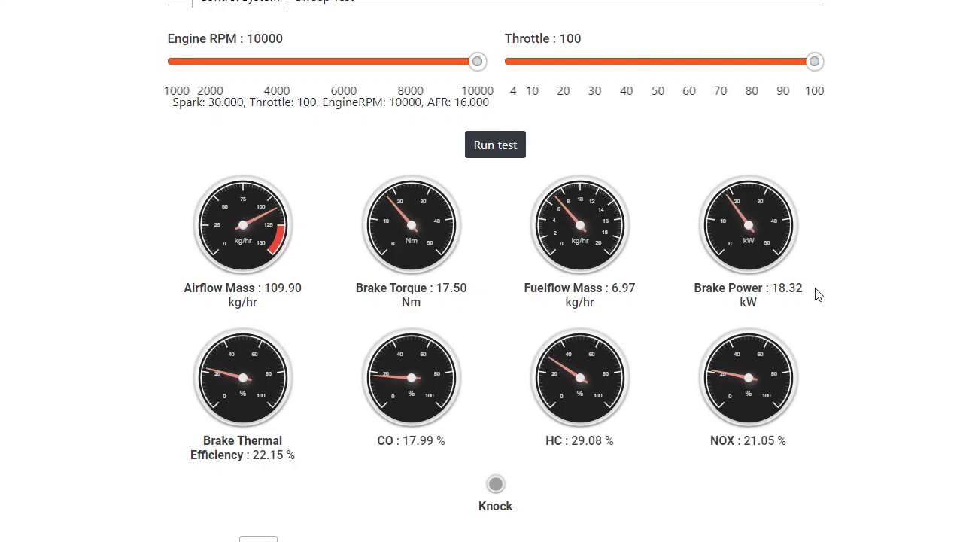
scroll(827, 346, "down", 2)
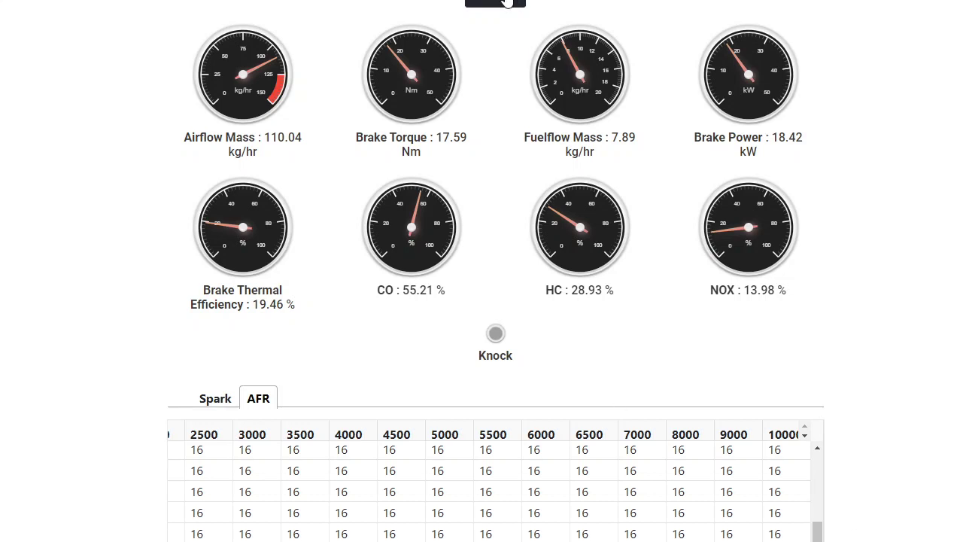
left_click(508, 3)
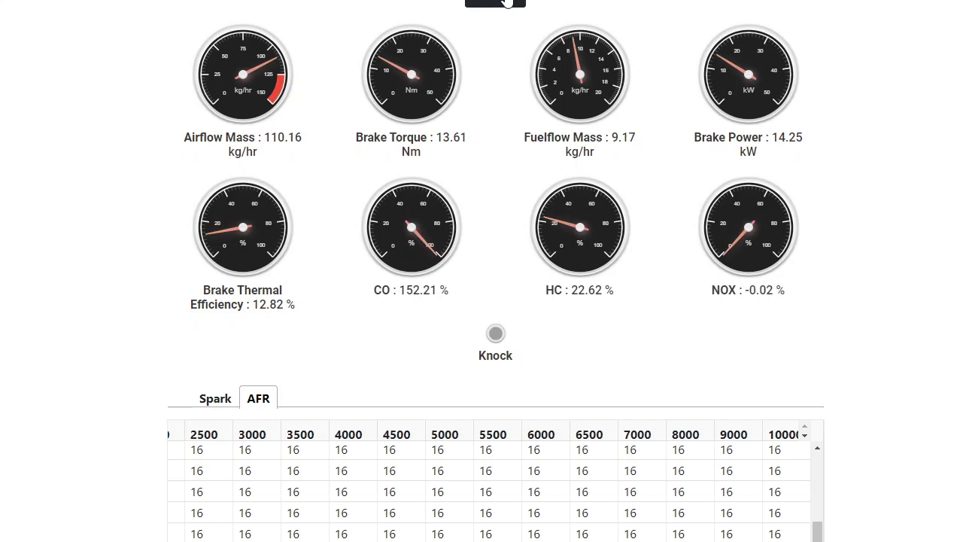
scroll(526, 201, "up", 3)
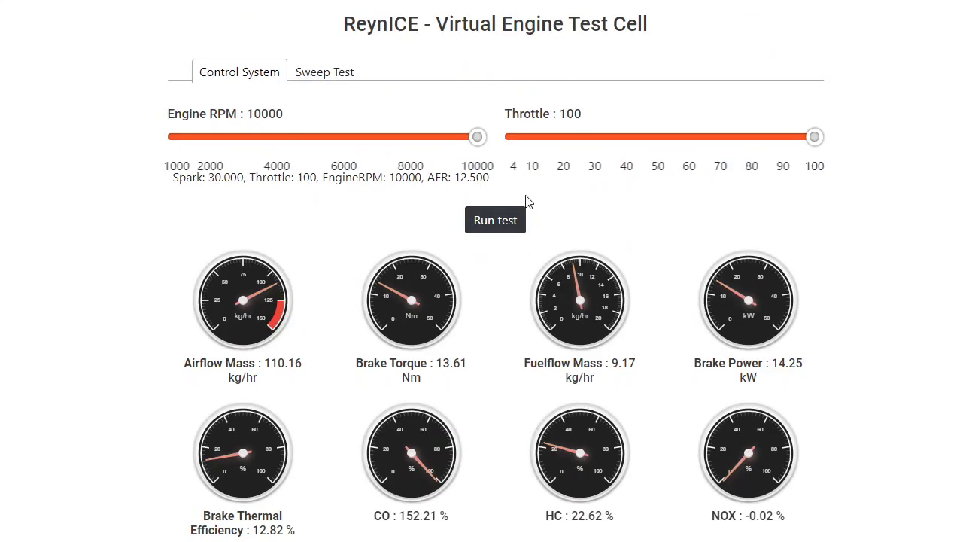
scroll(527, 202, "down", 3)
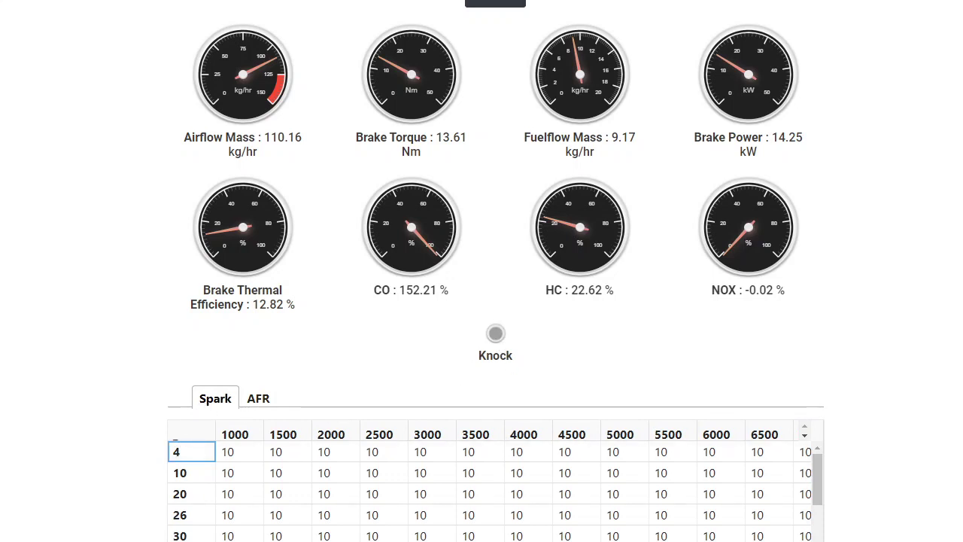
Rerun the single-point test with different Spark values for 10000 RPM and throttle 100, checking for knock and settling on 40
scroll(662, 481, "right", 4)
left_click_drag(820, 504, 818, 541)
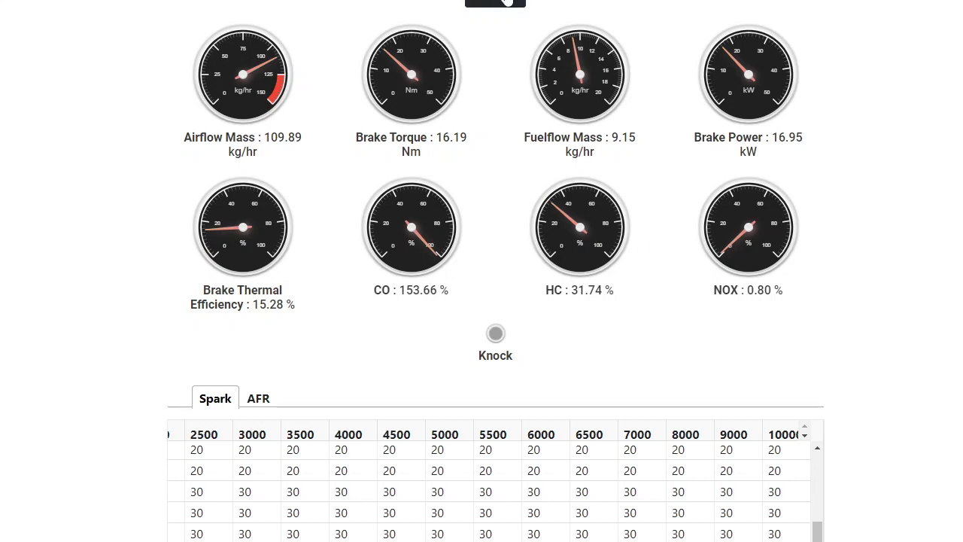
left_click(511, 6)
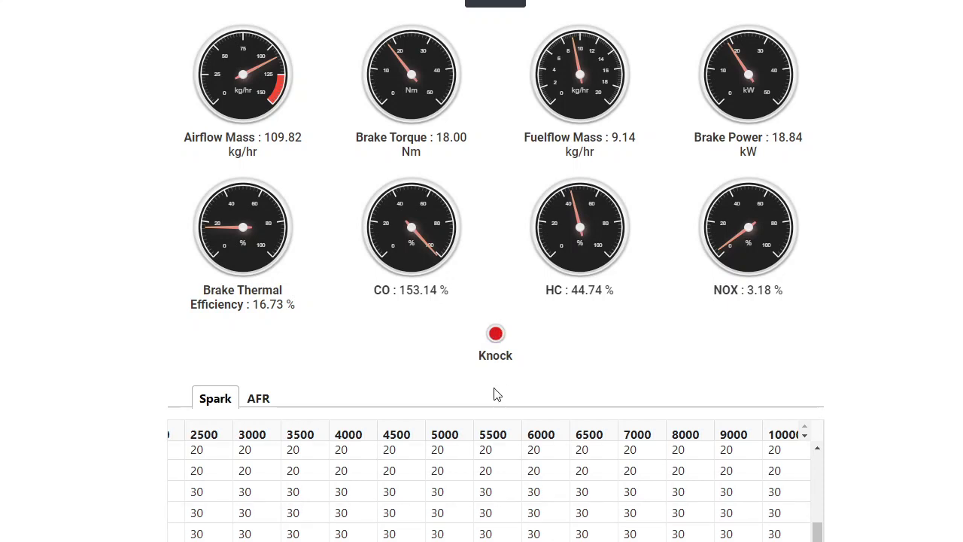
left_click(497, 6)
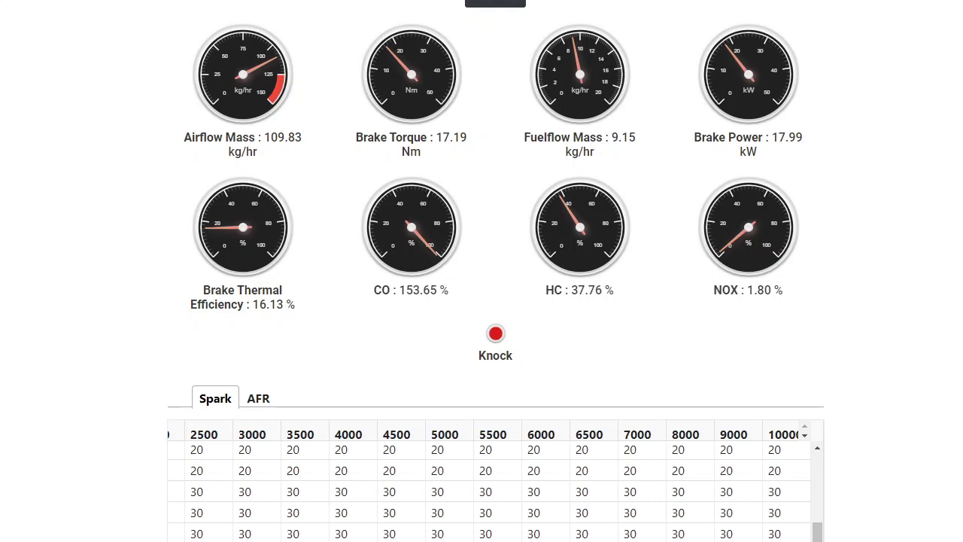
left_click(497, 6)
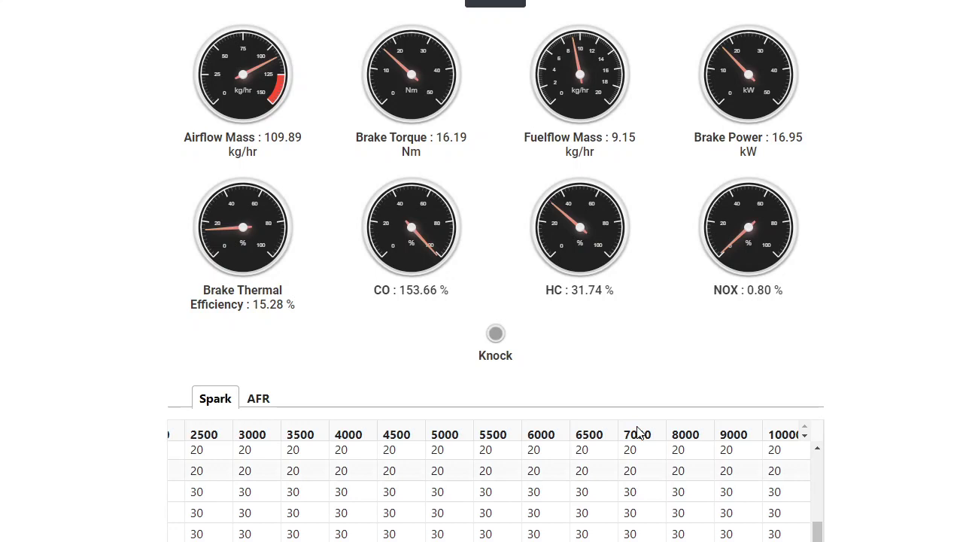
left_click(485, 3)
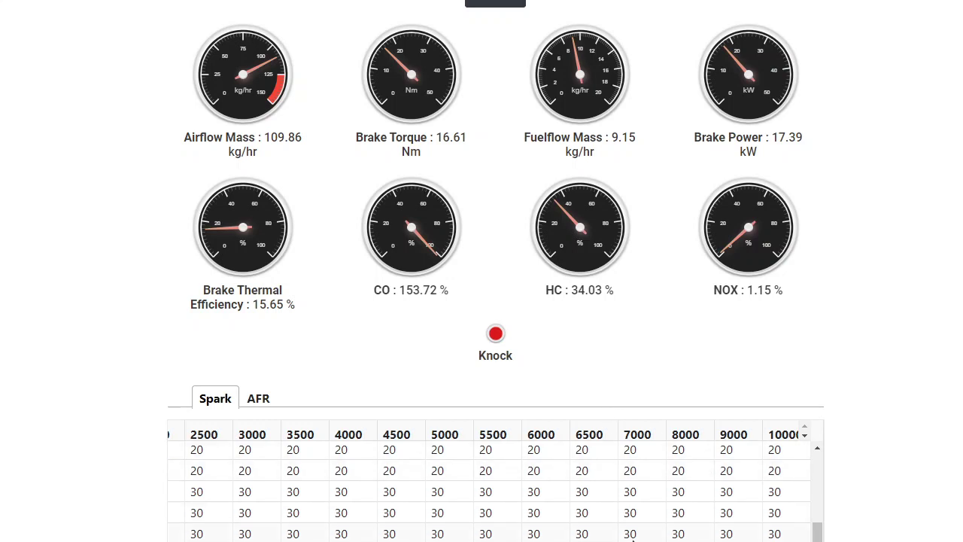
left_click(630, 533)
left_click(493, 4)
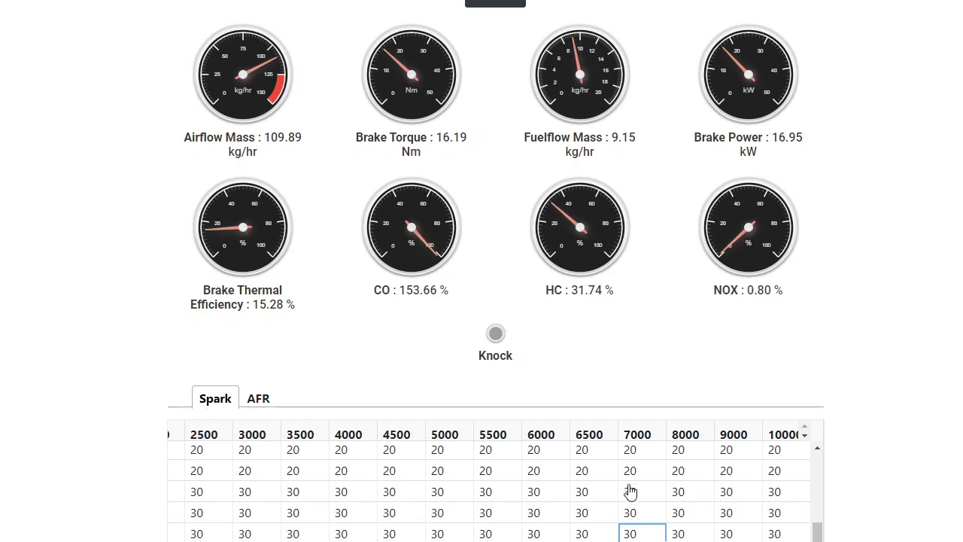
Show the AFR map and look through its high-throttle rows across the RPM columns up to 10000
left_click(260, 400)
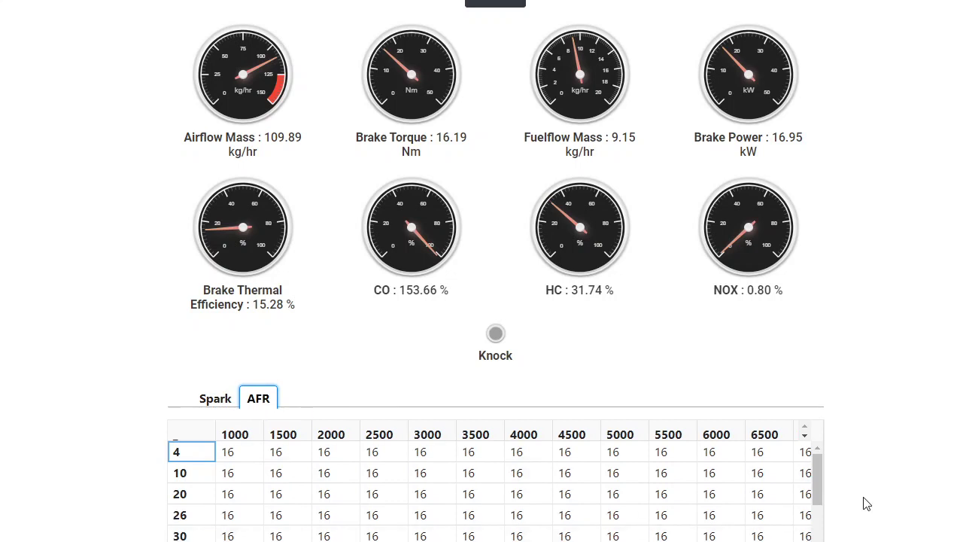
left_click_drag(820, 489, 818, 540)
scroll(489, 489, "right", 5)
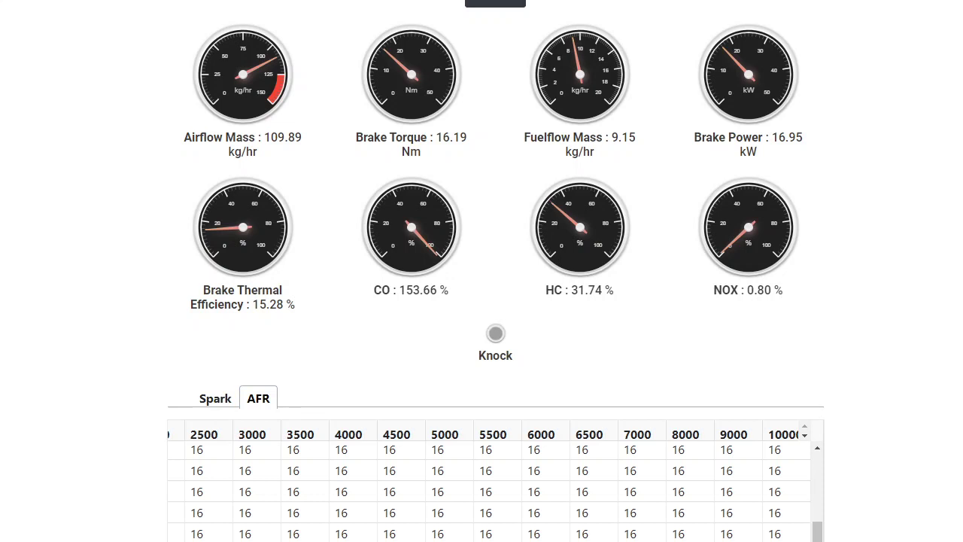
scroll(489, 489, "left", 3)
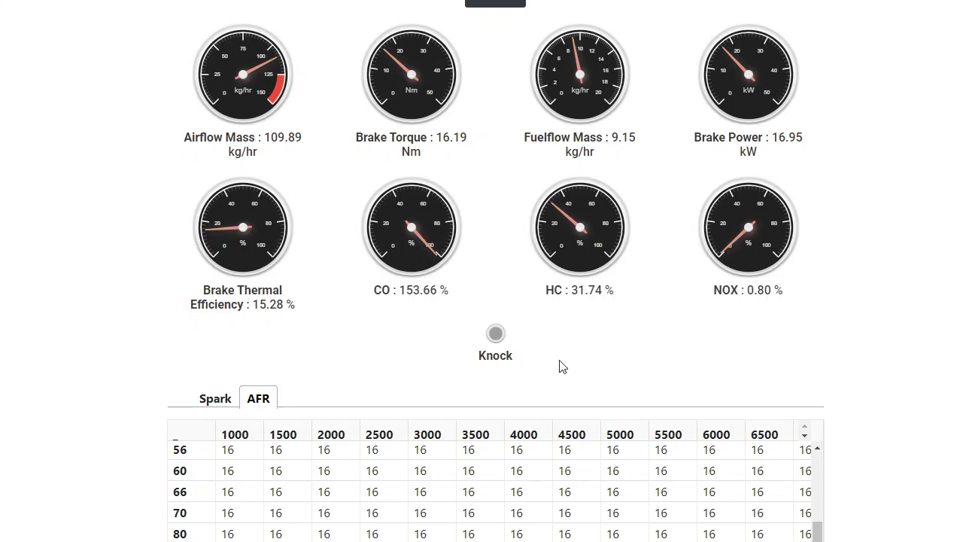
scroll(449, 281, "up", 4)
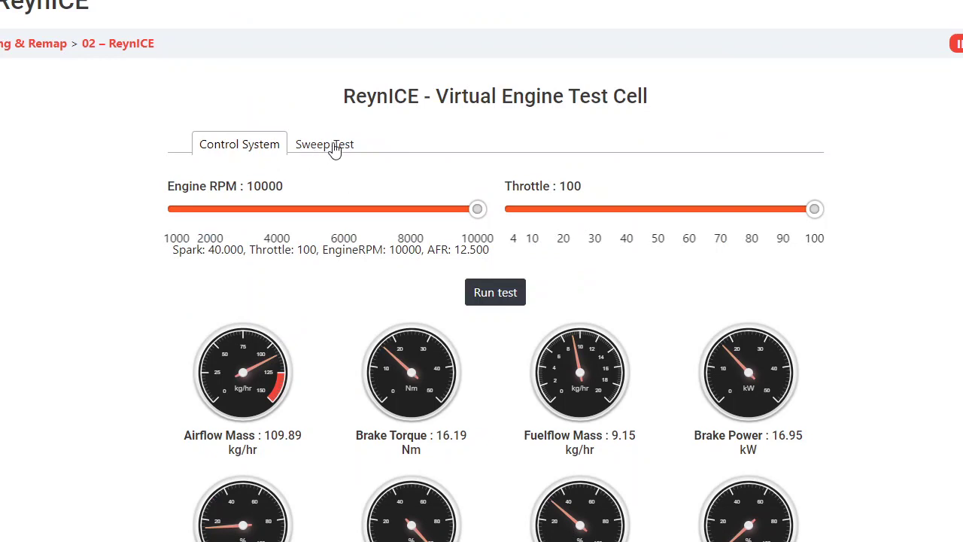
Compare the edited AFR cell at 10000 RPM and throttle 100 with the 3D surface plot of the map
scroll(334, 149, "down", 7)
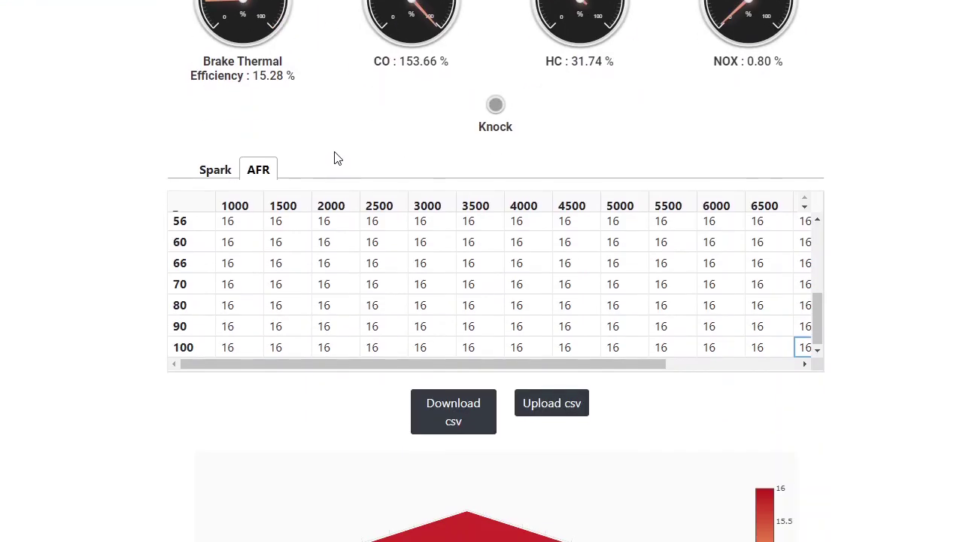
scroll(335, 154, "down", 3)
scroll(730, 137, "up", 1)
scroll(593, 132, "up", 3)
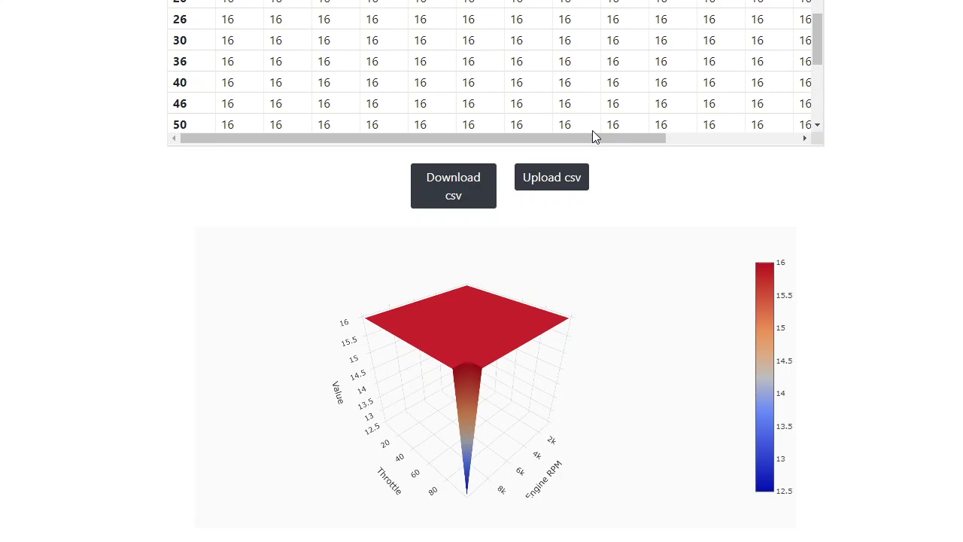
scroll(845, 258, "up", 2)
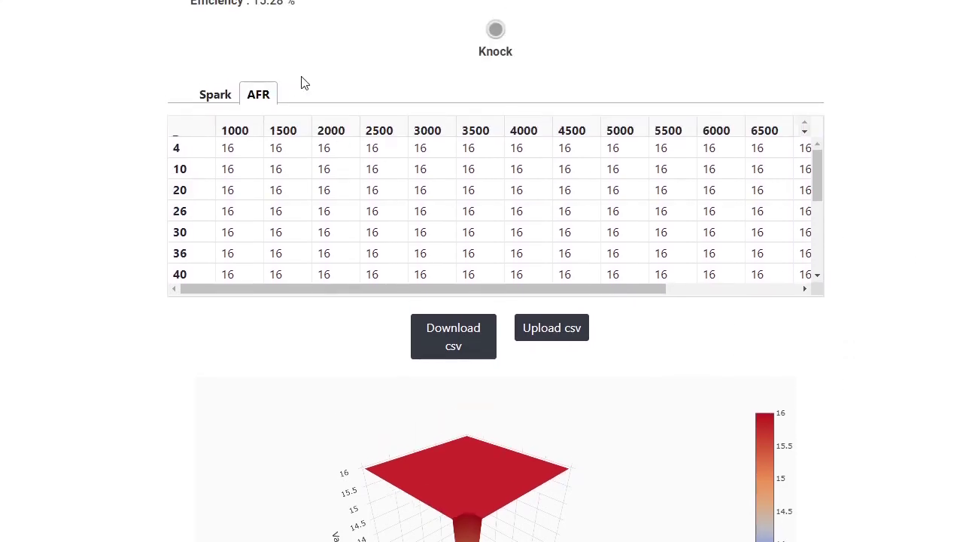
scroll(780, 261, "down", 5)
left_click(799, 270)
left_click_drag(651, 297, 771, 297)
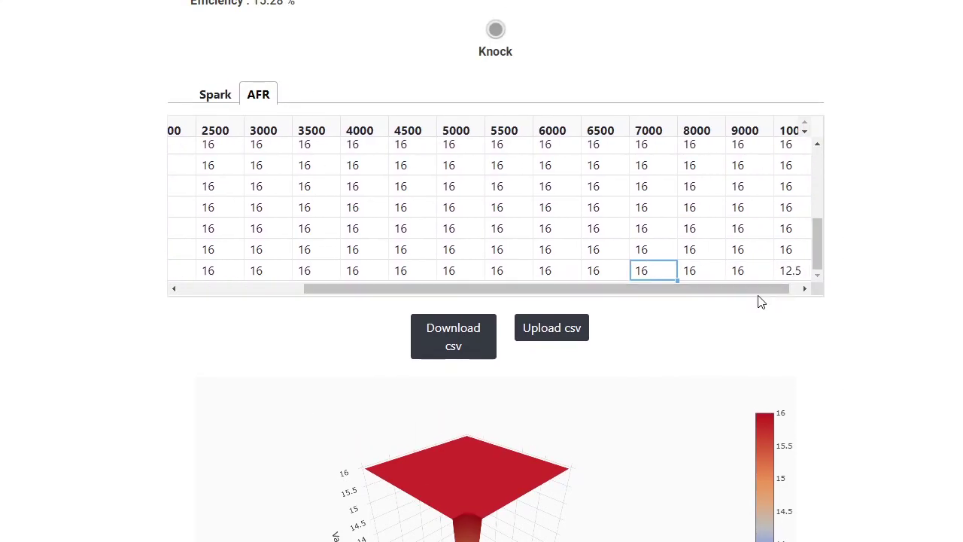
left_click(804, 288)
scroll(774, 271, "down", 3)
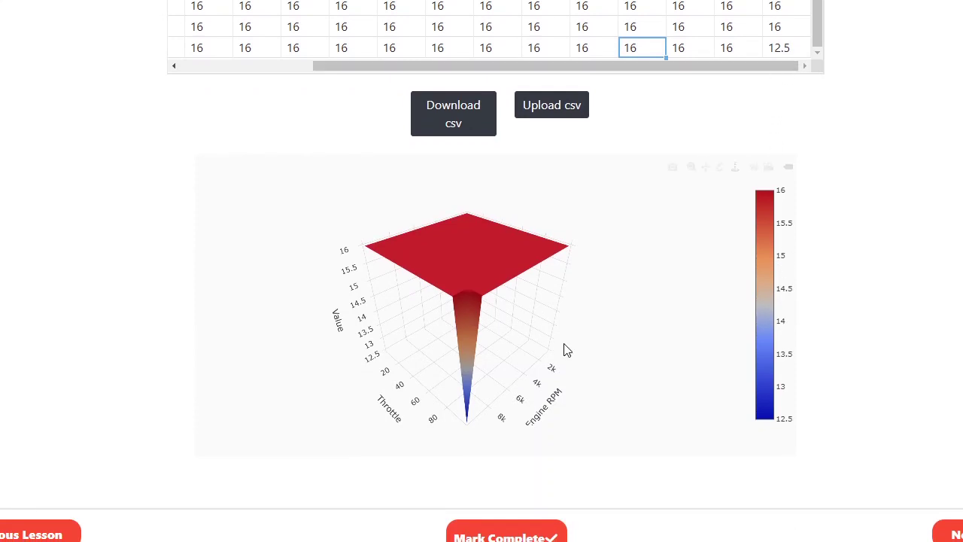
Inspect the spike at 10000 RPM and throttle 100 on the AFR surface from several angles
mouse_move(471, 399)
left_click_drag(471, 398, 563, 350)
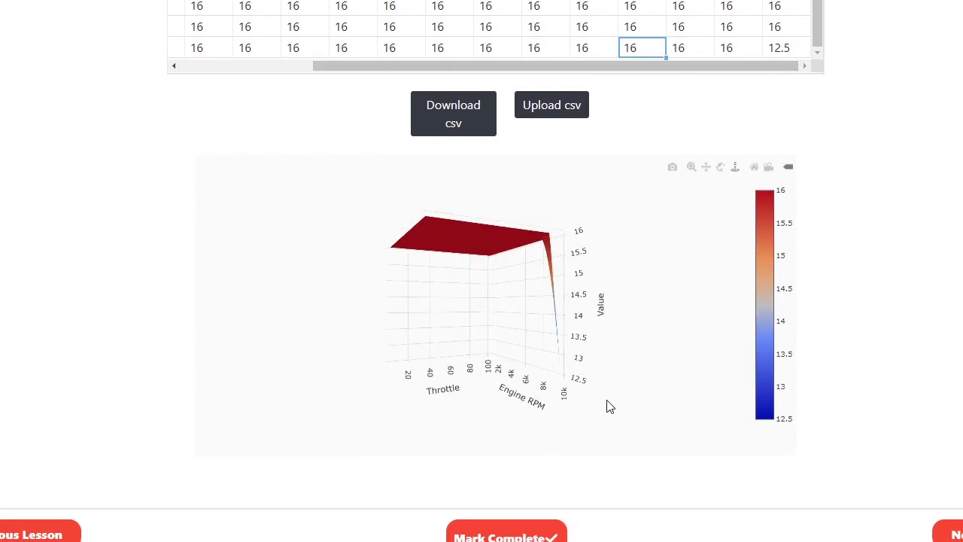
mouse_move(436, 250)
mouse_move(563, 346)
left_click_drag(559, 351, 547, 252)
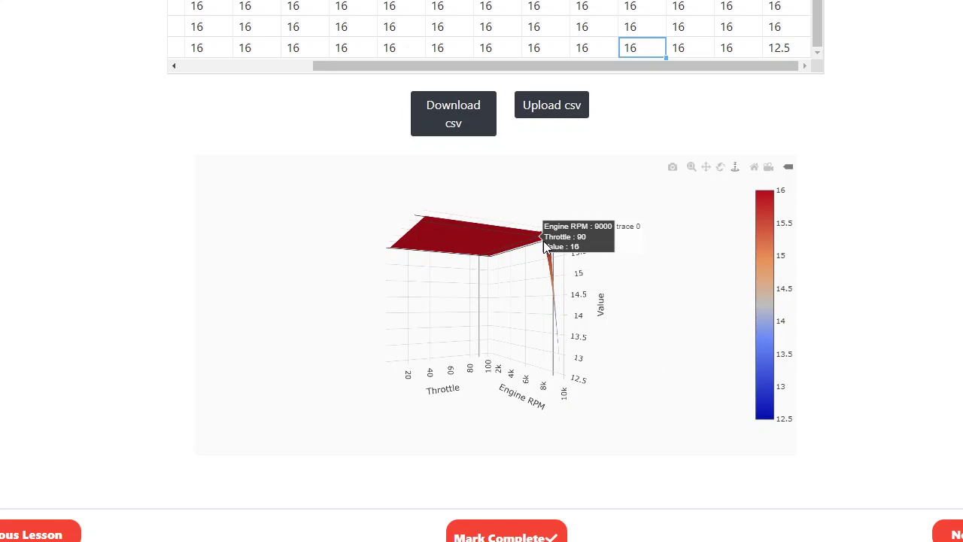
left_click_drag(554, 287, 396, 364)
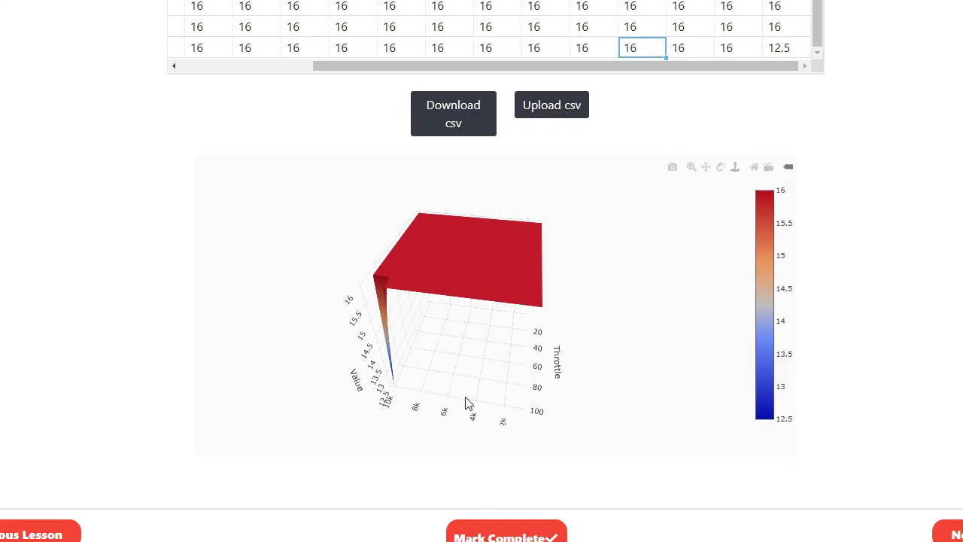
left_click_drag(467, 401, 482, 363)
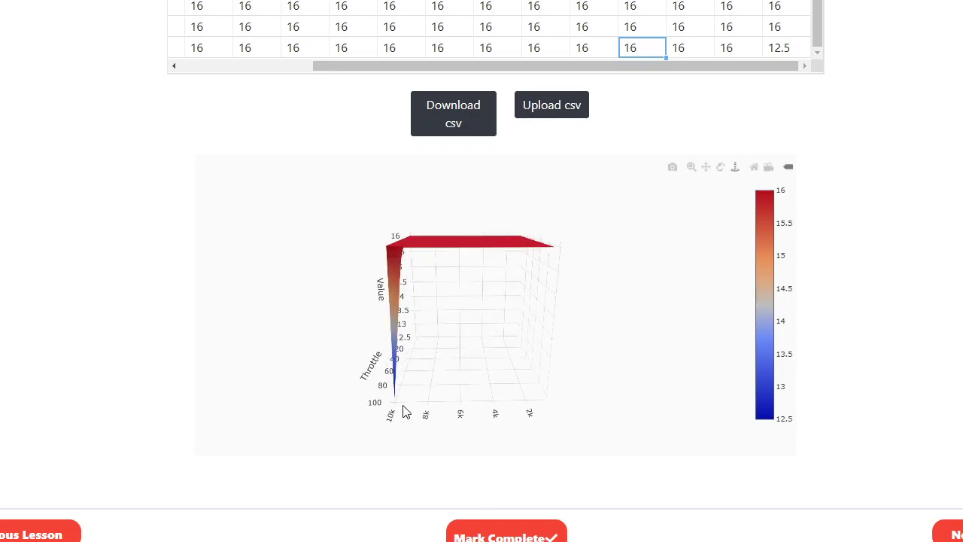
mouse_move(396, 398)
left_click_drag(354, 278, 466, 310)
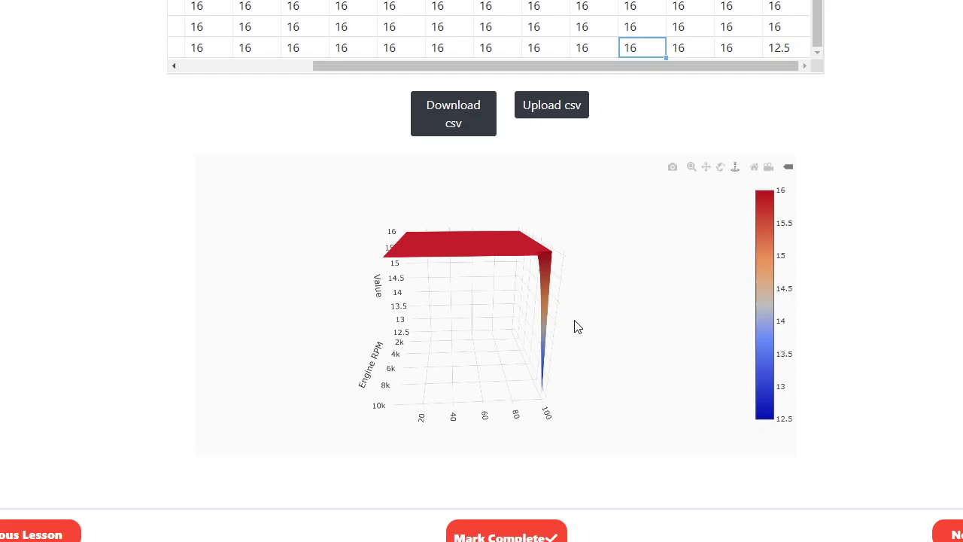
left_click_drag(578, 322, 499, 308)
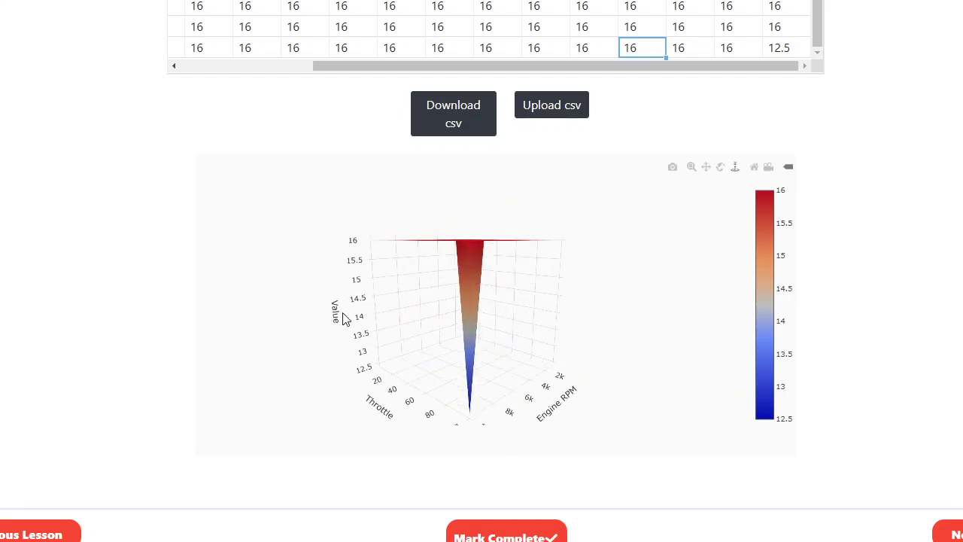
mouse_move(279, 315)
left_mouse_down()
mouse_move(429, 413)
mouse_move(430, 387)
left_mouse_up()
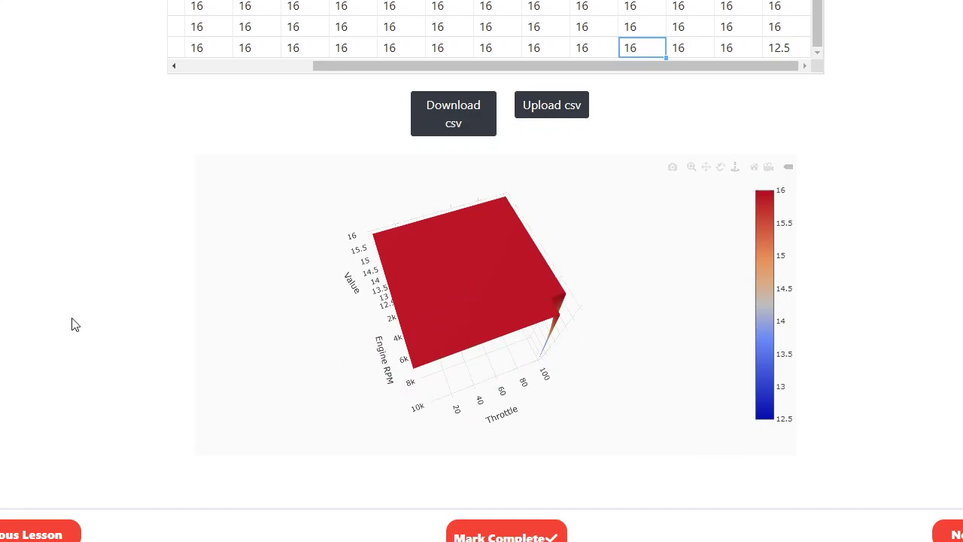
Download the AFR map as a CSV file and set the AFR to 12.5 for throttle rows 70 to 100
scroll(154, 328, "up", 5)
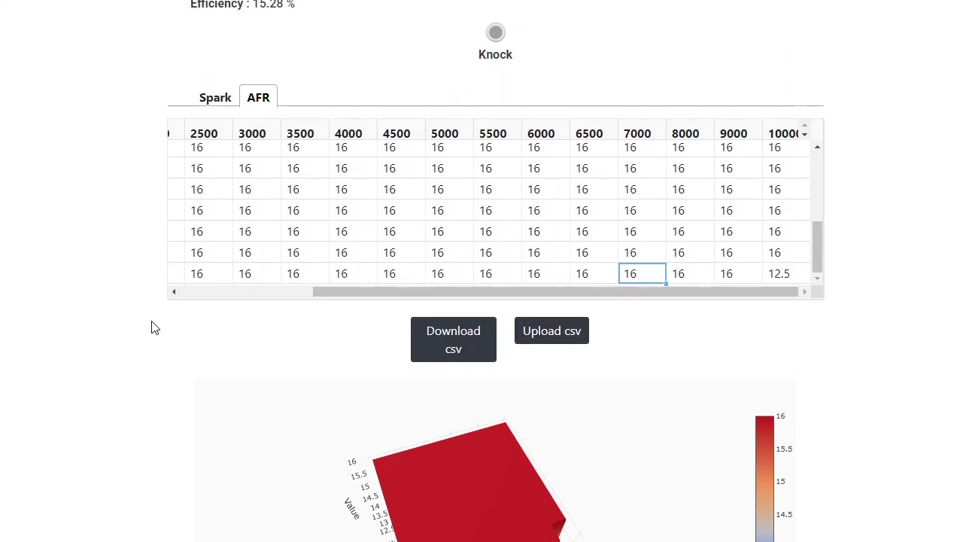
scroll(154, 328, "up", 2)
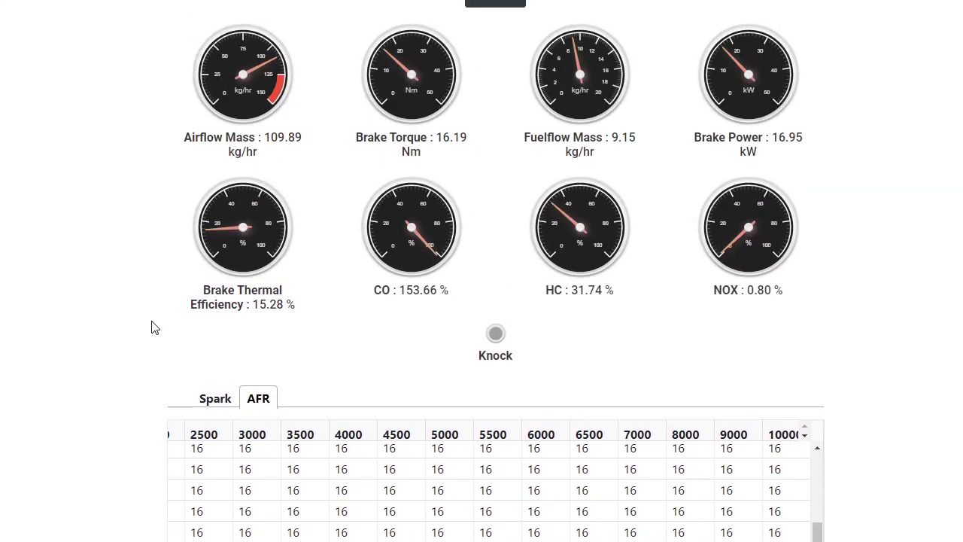
scroll(154, 328, "down", 2)
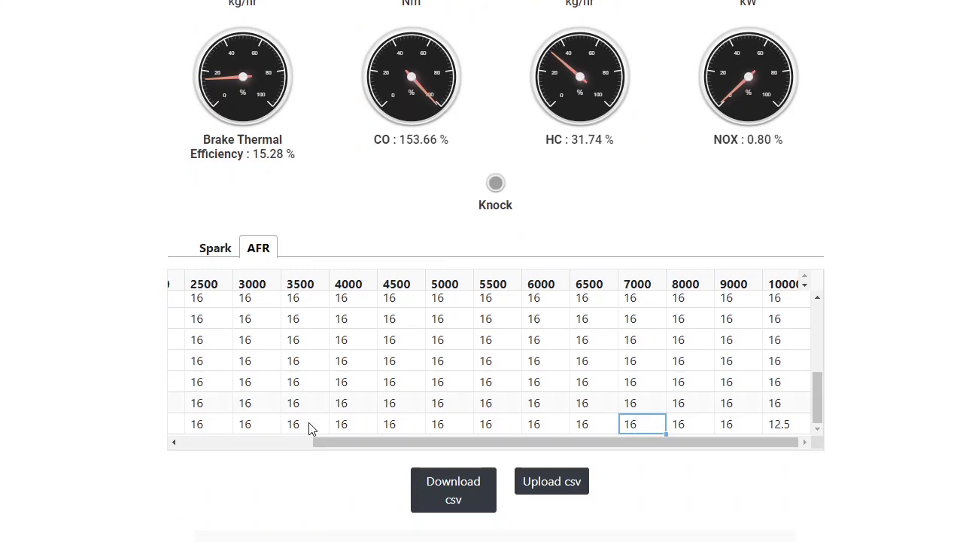
left_click(472, 502)
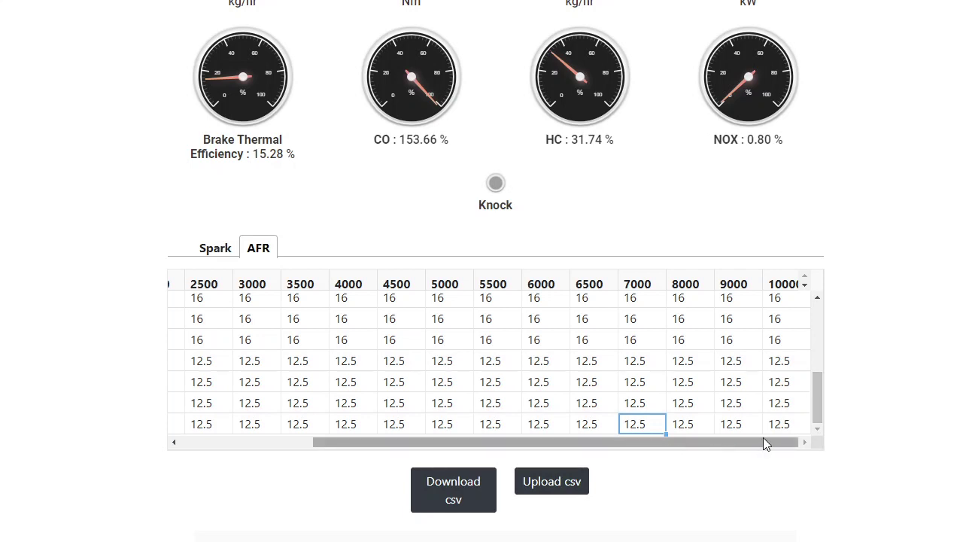
Run the engine test at 10000 RPM and throttle 100 with the edited AFR map and review the gauges
left_click_drag(380, 443, 186, 449)
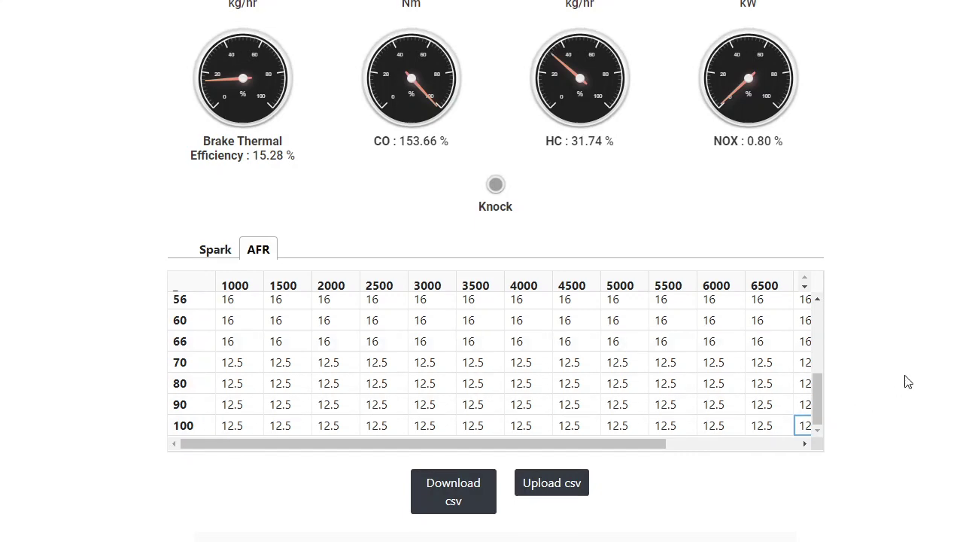
scroll(907, 380, "up", 5)
left_click(485, 227)
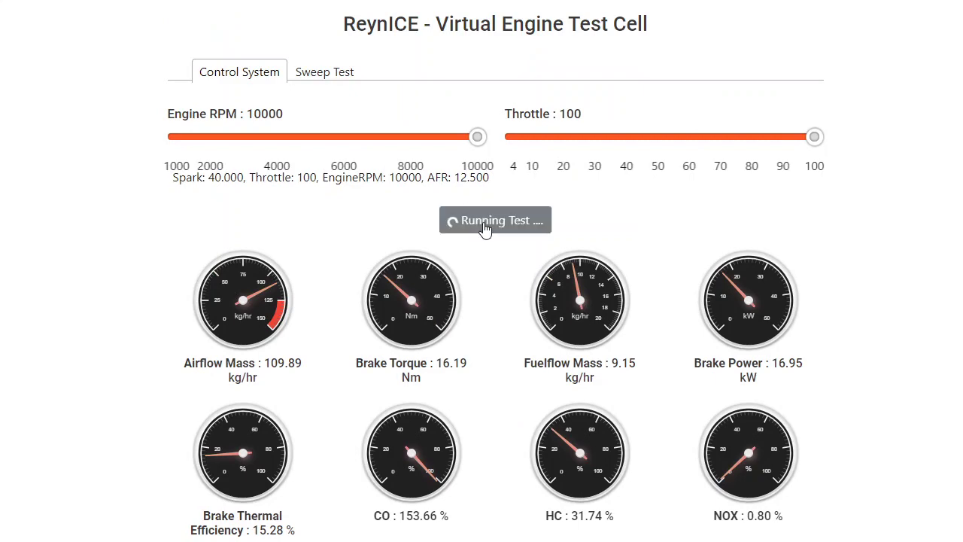
scroll(638, 430, "down", 5)
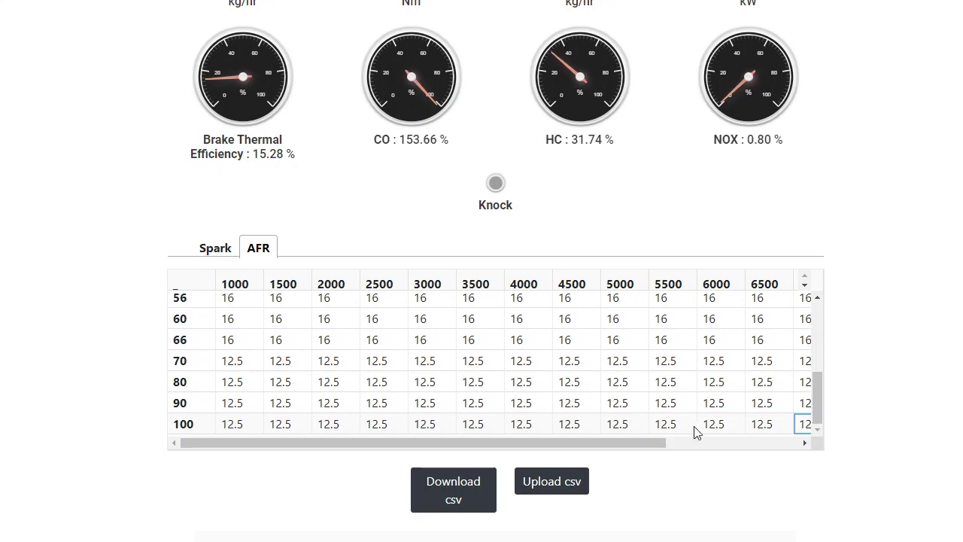
scroll(692, 429, "up", 3)
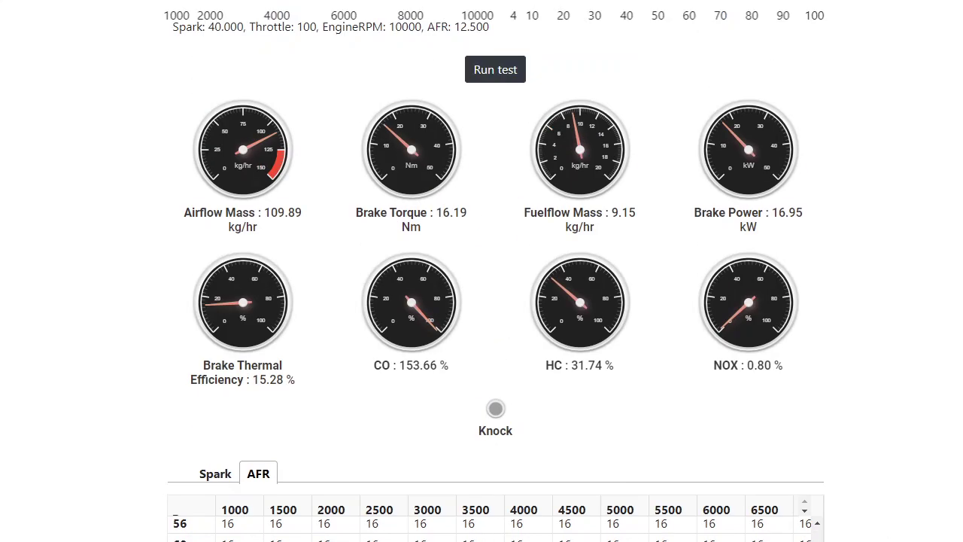
Show the sweep test results and remove Test 50 from the chart
scroll(410, 59, "up", 3)
left_click(337, 145)
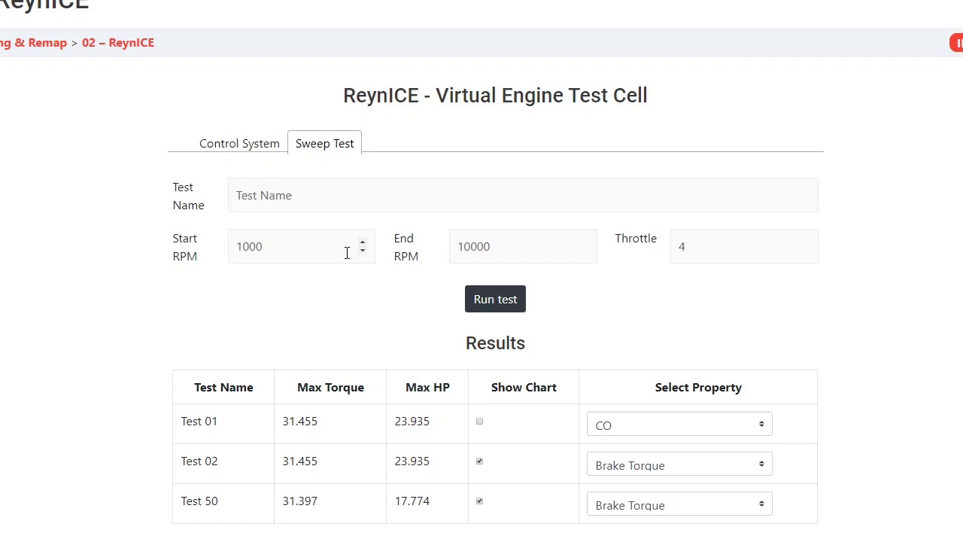
scroll(490, 396, "down", 4)
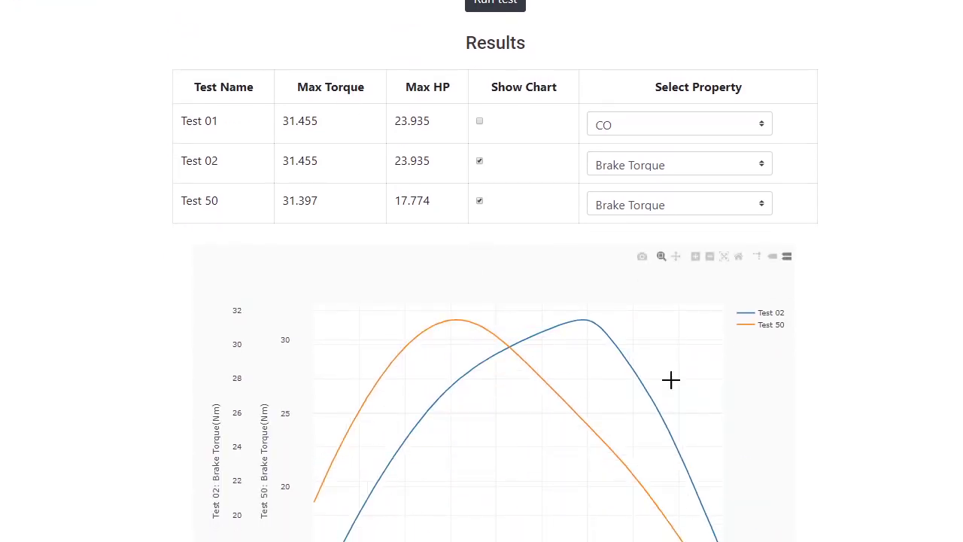
left_click(480, 204)
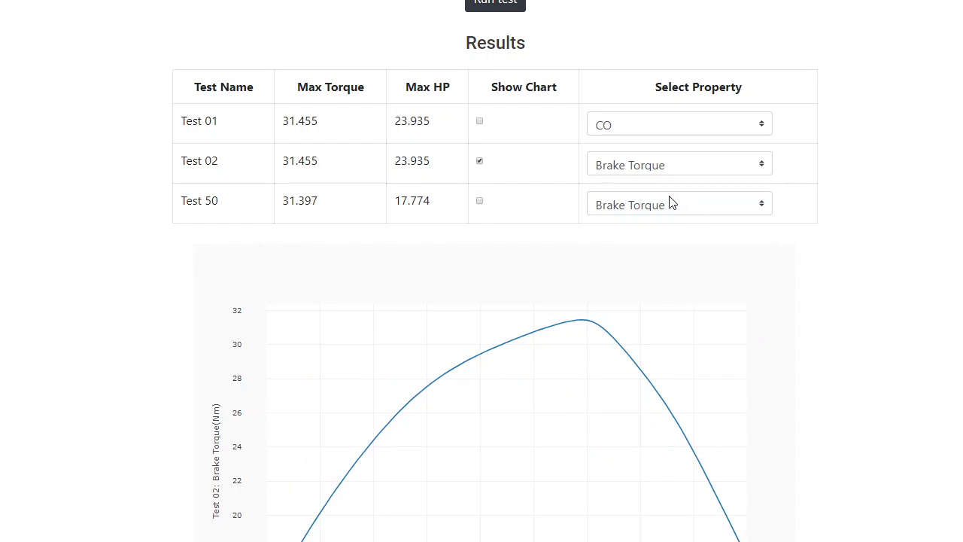
Plot Brake Power for Test 01 alongside Test 02's Brake Torque and inspect the curves near the torque peak
left_click(697, 125)
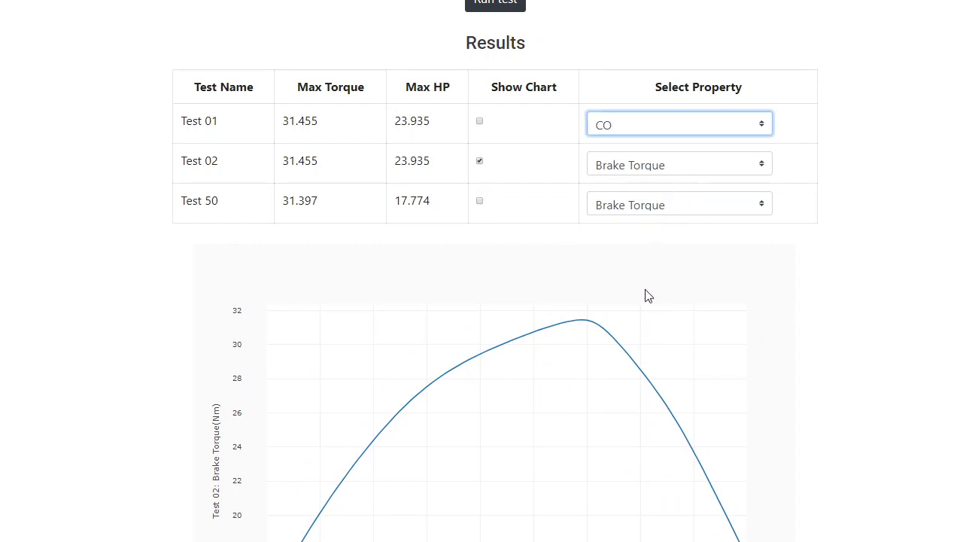
key("Up")
key("Up")
left_click(480, 122)
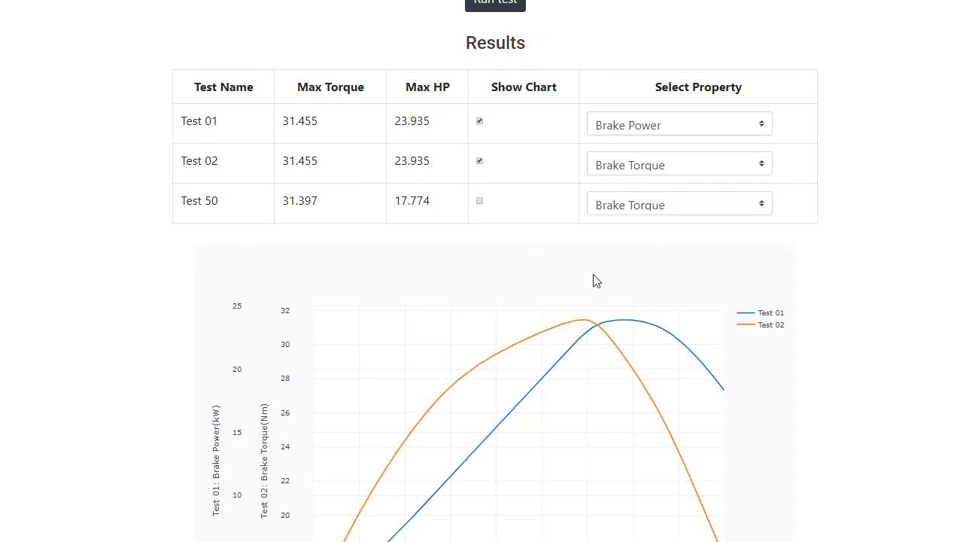
mouse_move(591, 315)
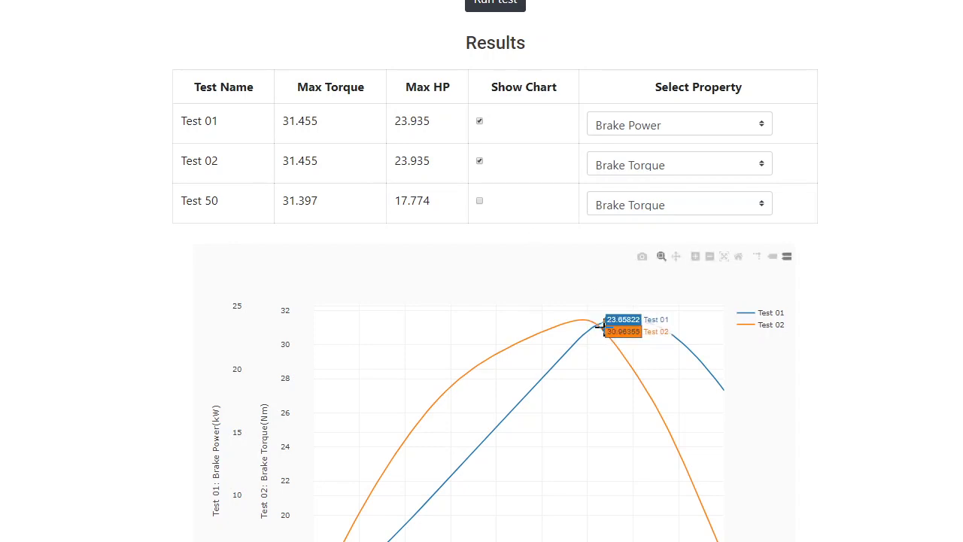